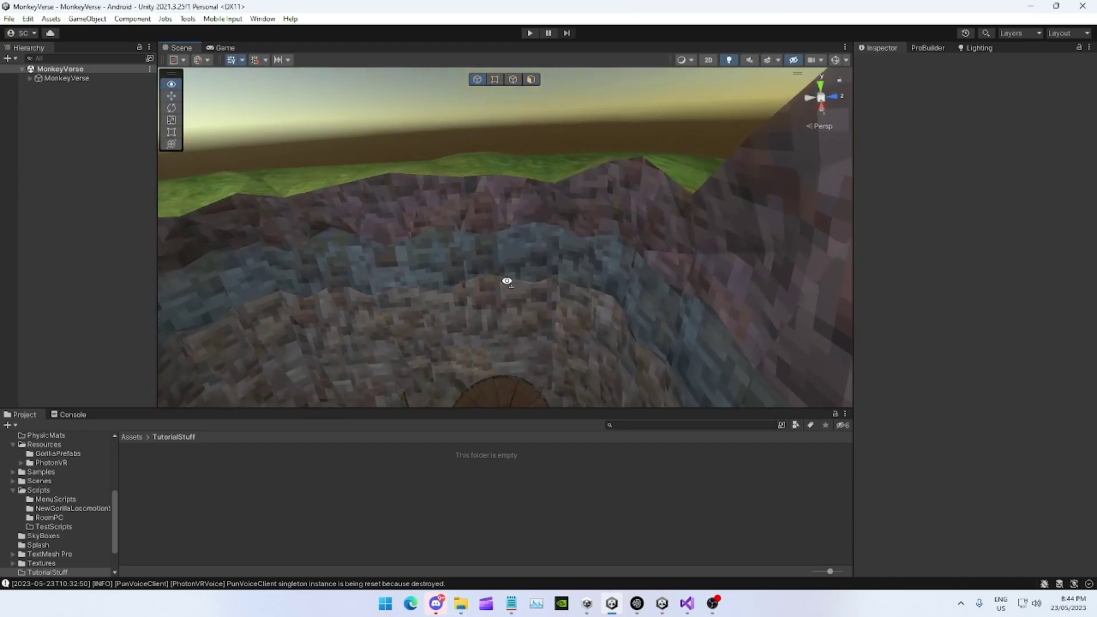
# Collapse the expanded ActualMap, BaseMap, Forest, Maps and MonkeyVerse levels in the scene hierarchy
pyautogui.click(512, 277)
pyautogui.click(565, 451)
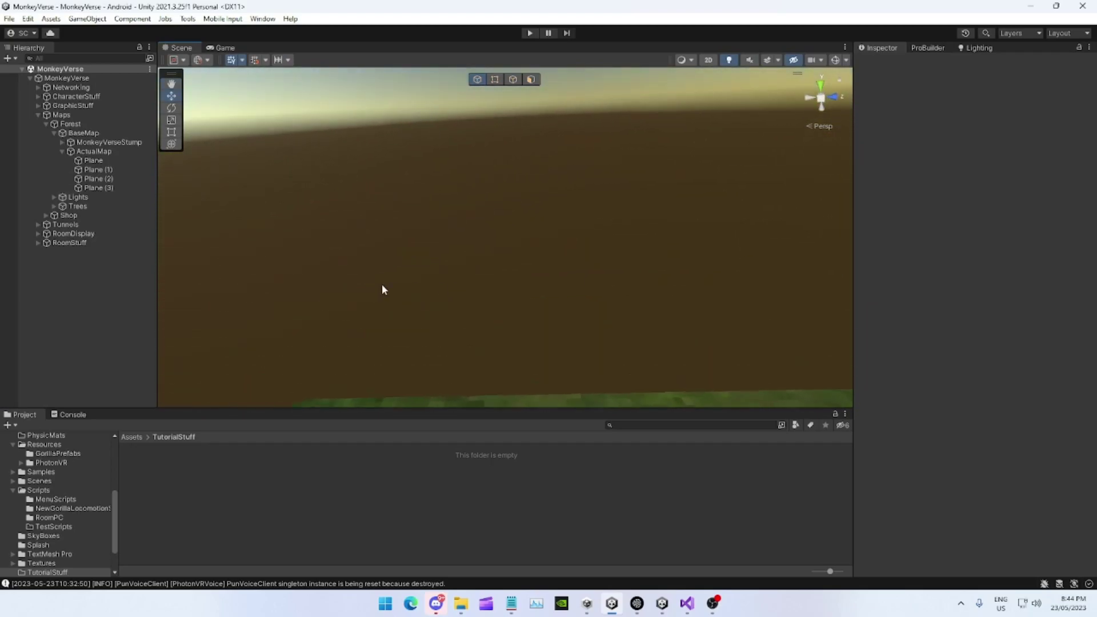
pyautogui.click(62, 152)
pyautogui.click(54, 133)
pyautogui.click(47, 124)
pyautogui.click(38, 115)
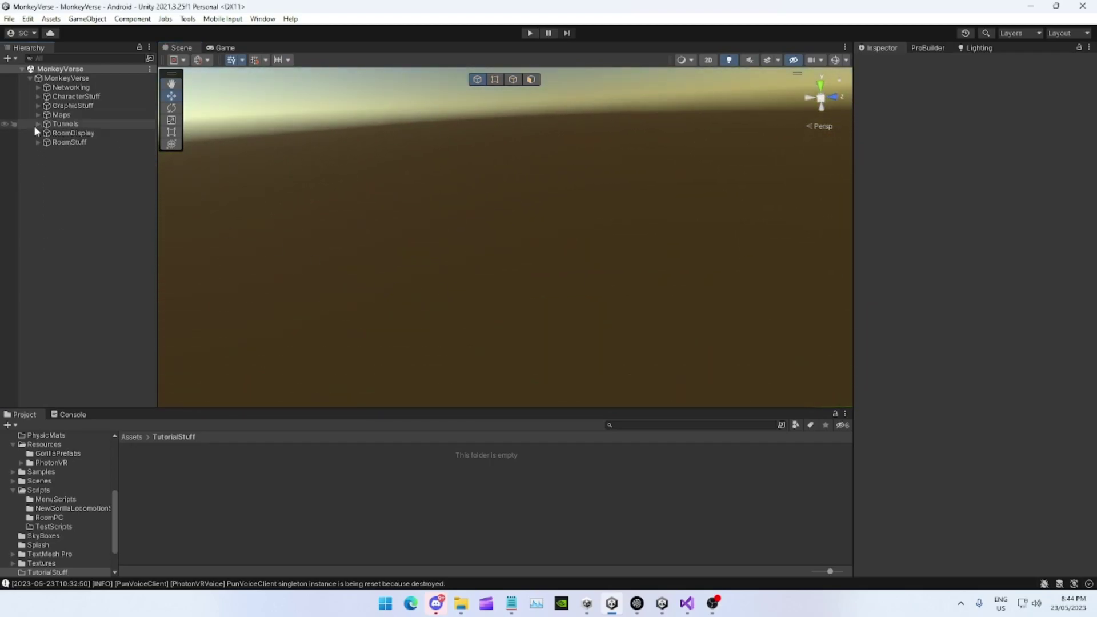
pyautogui.click(30, 78)
pyautogui.moveTo(457, 276); pyautogui.dragTo(449, 283, button='right')
# Search the Unity Registry packages in the Package Manager for "Pro"
pyautogui.click(262, 18)
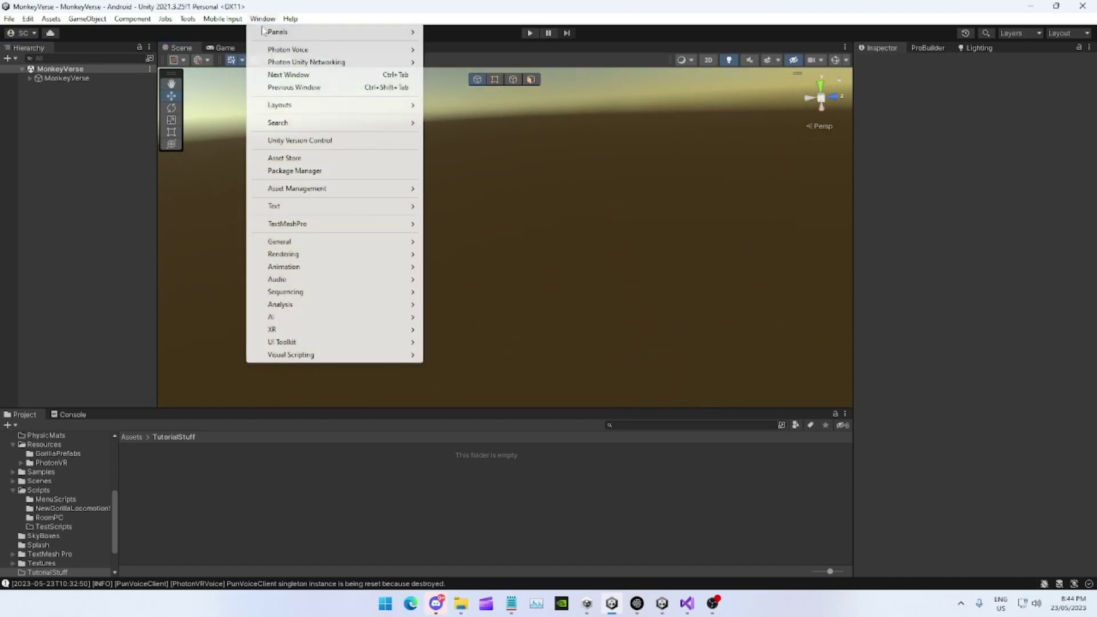
pyautogui.click(297, 173)
pyautogui.click(376, 165)
pyautogui.click(336, 178)
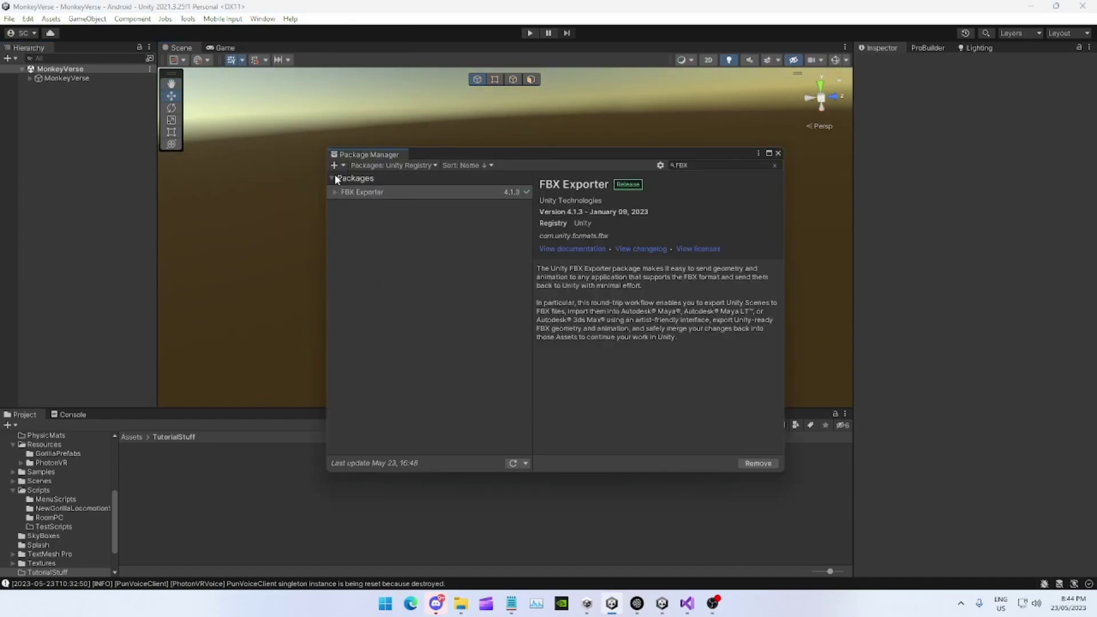
pyautogui.click(386, 167)
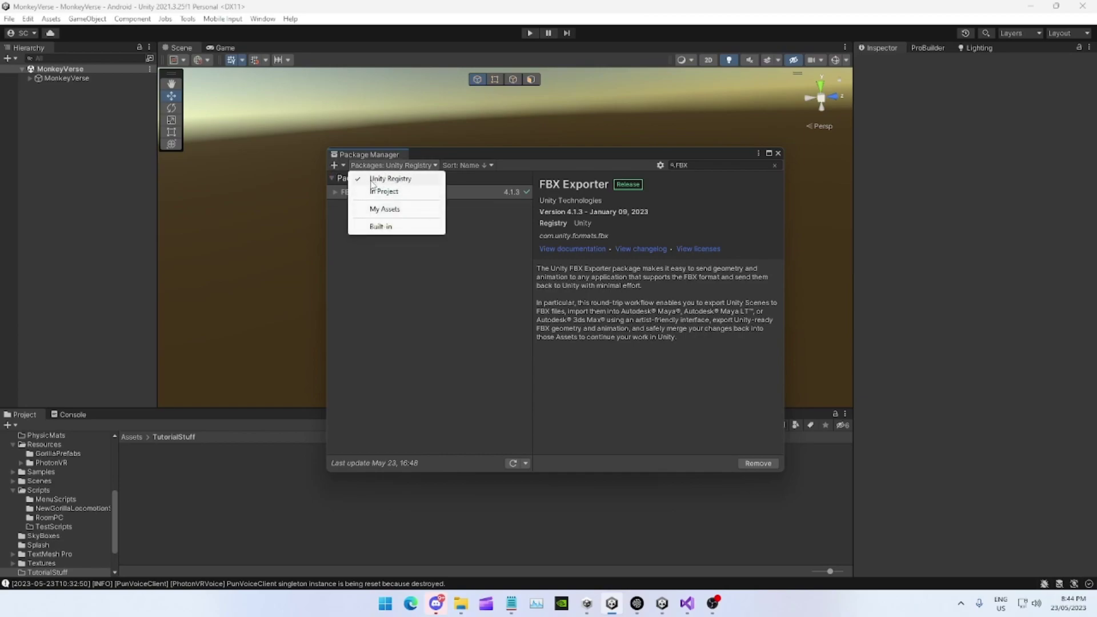
pyautogui.click(389, 181)
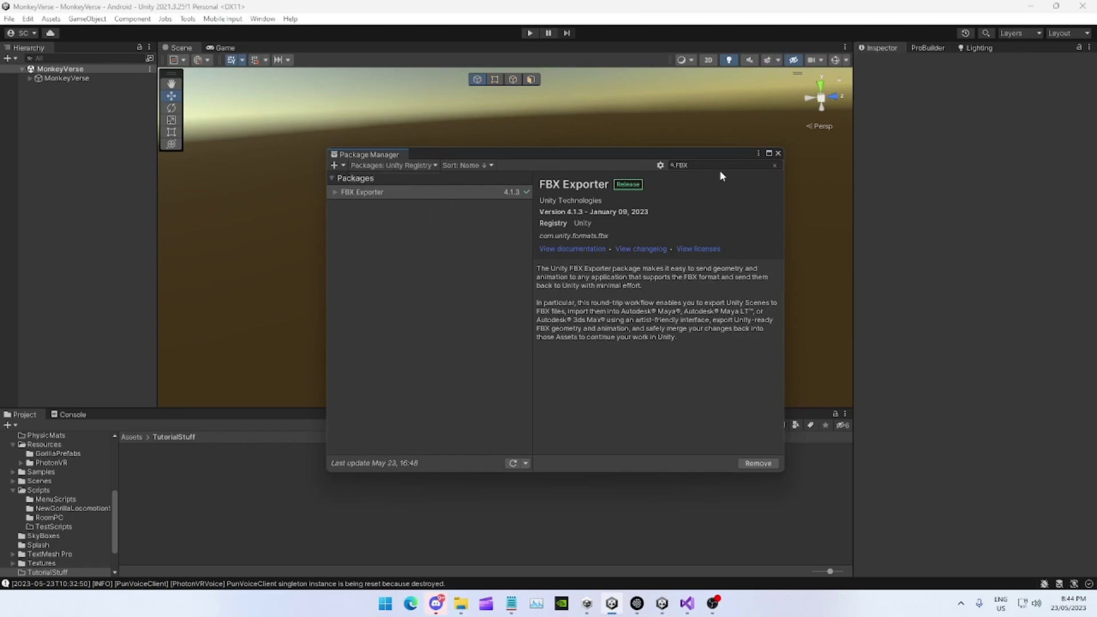
pyautogui.press('BackSpace')
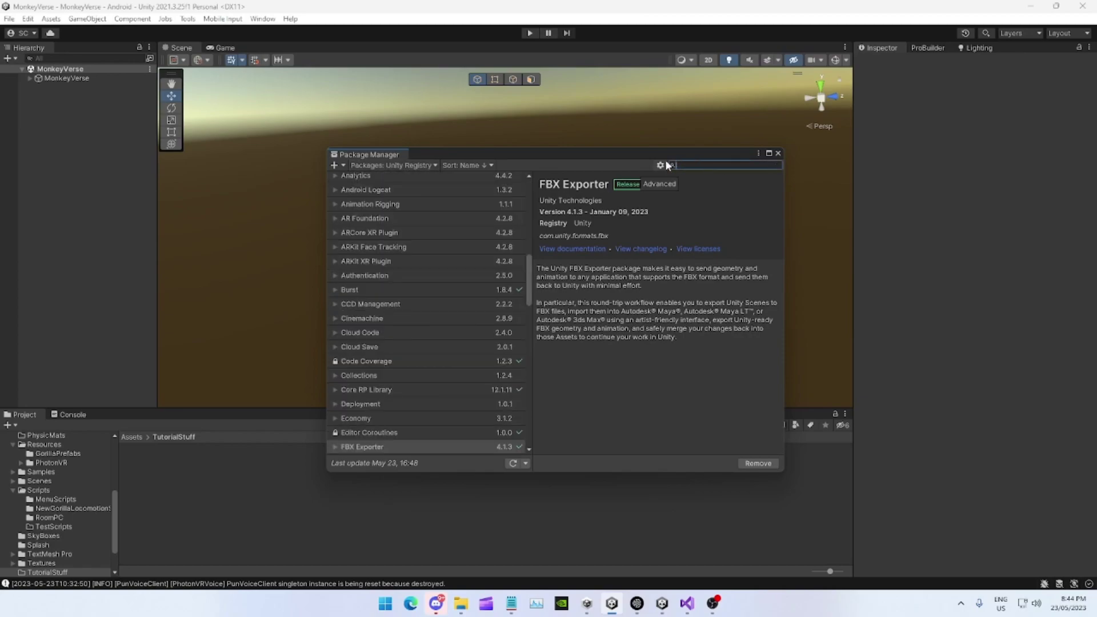
pyautogui.write('Pro')
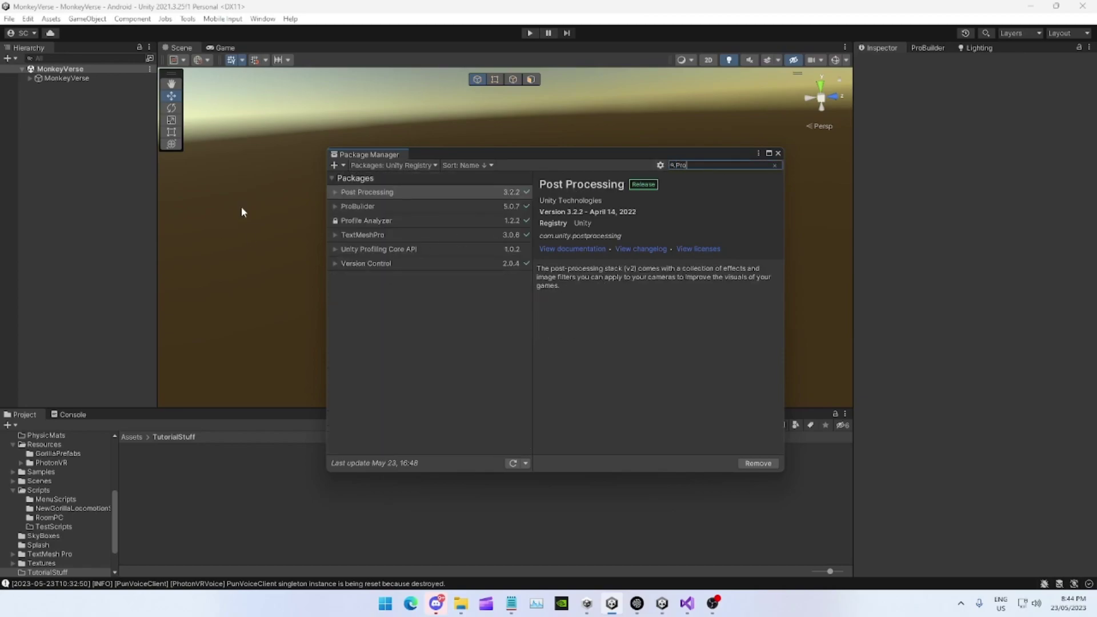
# Review the ProBuilder package's details and samples, and close the Package Manager
pyautogui.click(365, 206)
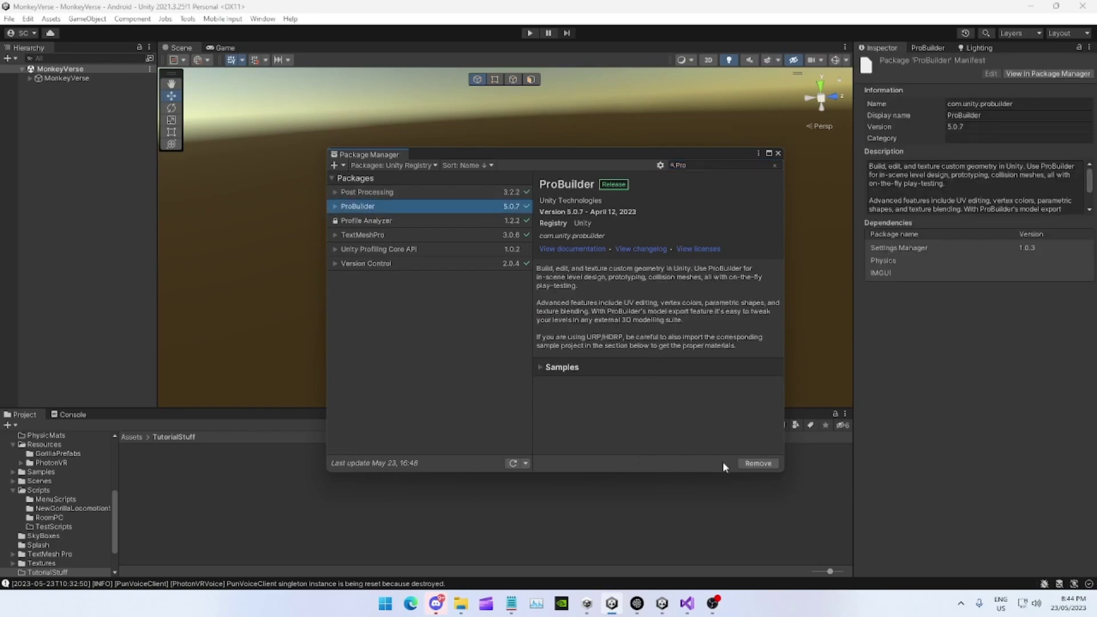
pyautogui.click(538, 366)
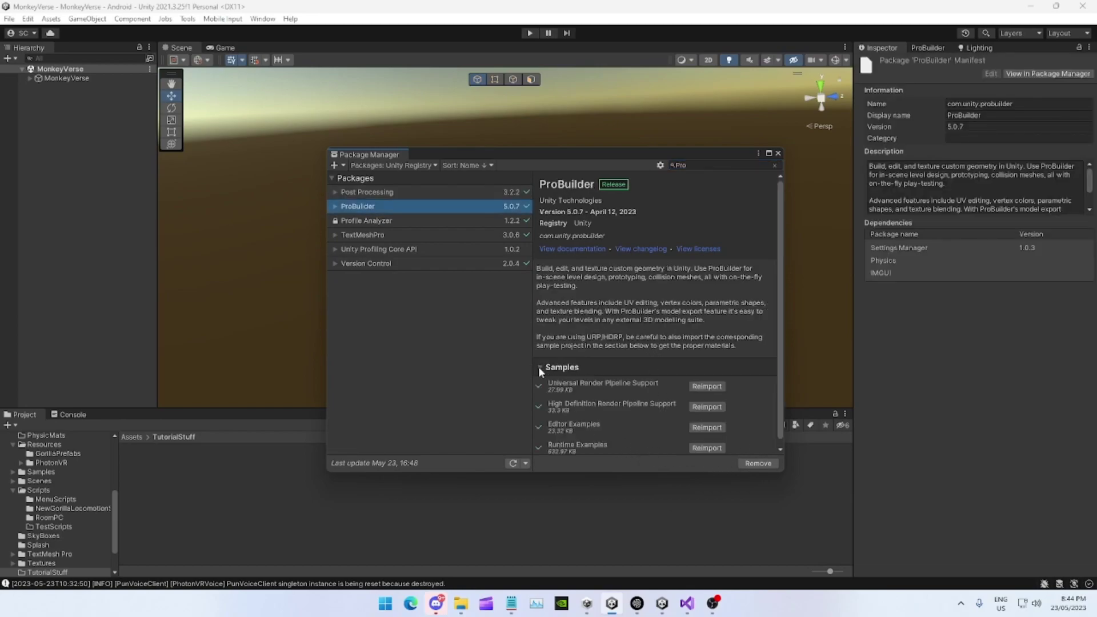
pyautogui.scroll(-1, 637, 380)
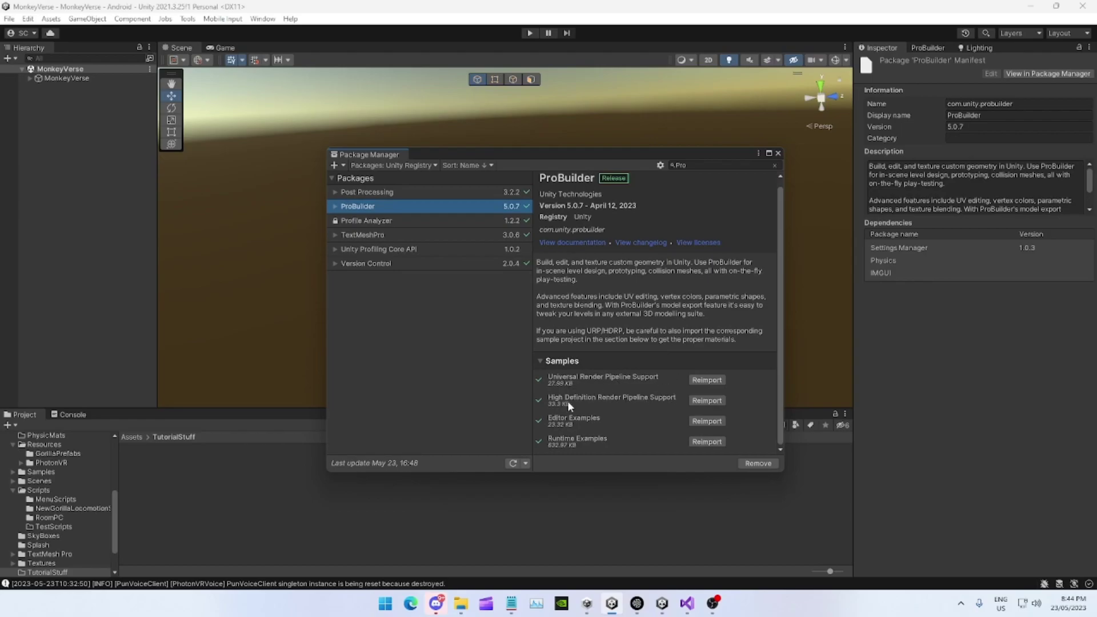
pyautogui.click(777, 153)
# Undock the ProBuilder window and dock it back between Inspector and Lighting
pyautogui.moveTo(556, 229)
pyautogui.mouseDown(button='right')
pyautogui.moveTo(588, 266)
pyautogui.moveTo(675, 275)
pyautogui.moveTo(636, 286)
pyautogui.moveTo(602, 282)
pyautogui.moveTo(702, 241)
pyautogui.moveTo(567, 264)
pyautogui.moveTo(538, 227)
pyautogui.mouseUp(button='right')
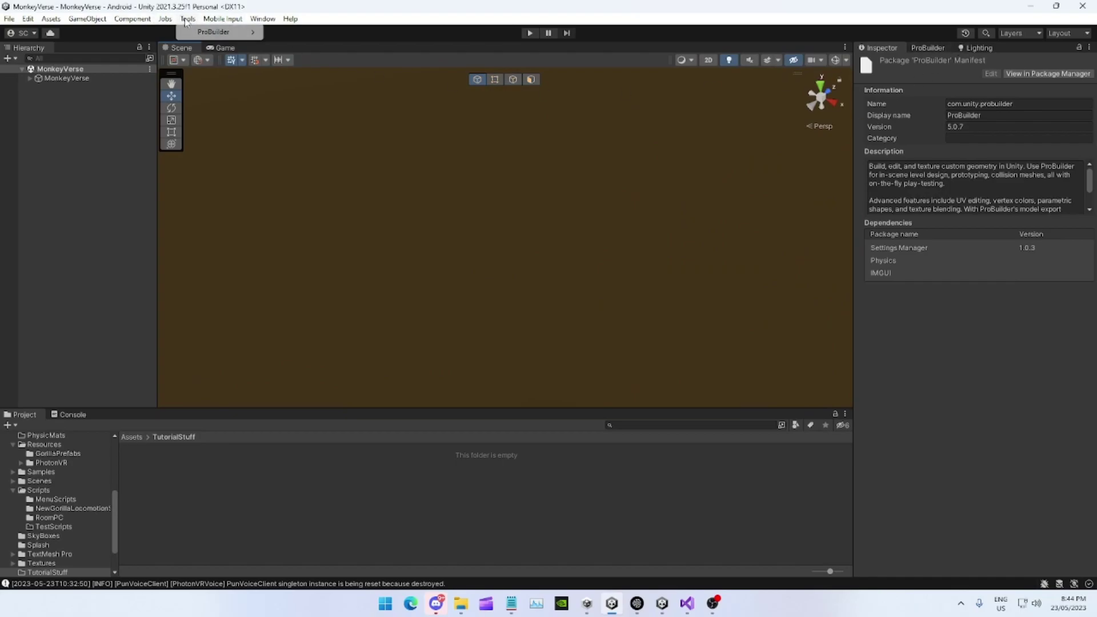
pyautogui.moveTo(228, 32)
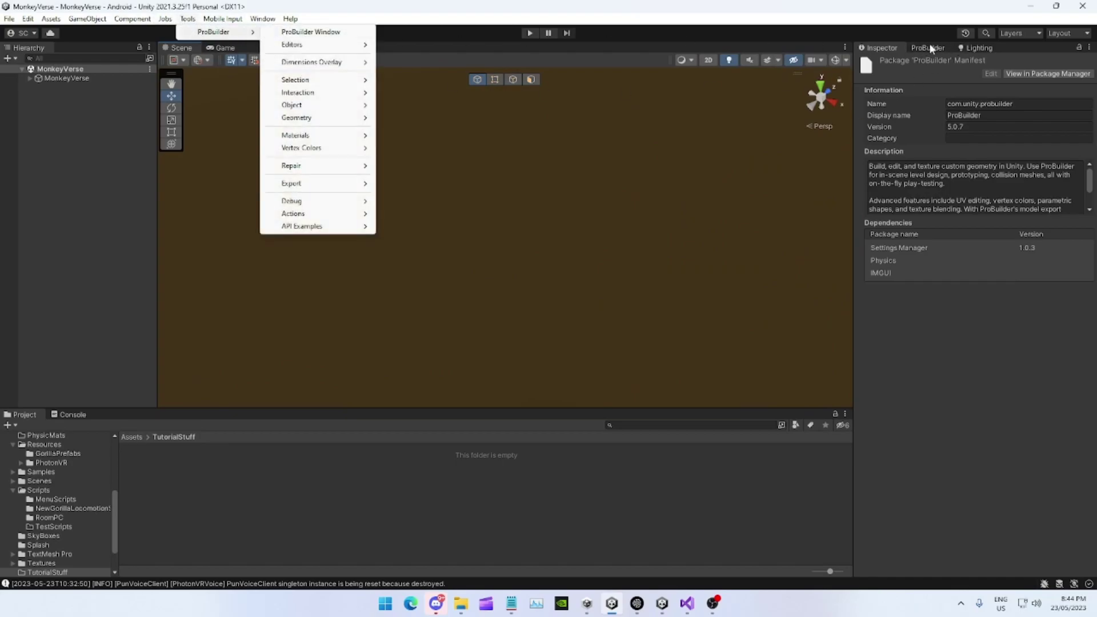
pyautogui.click(978, 48)
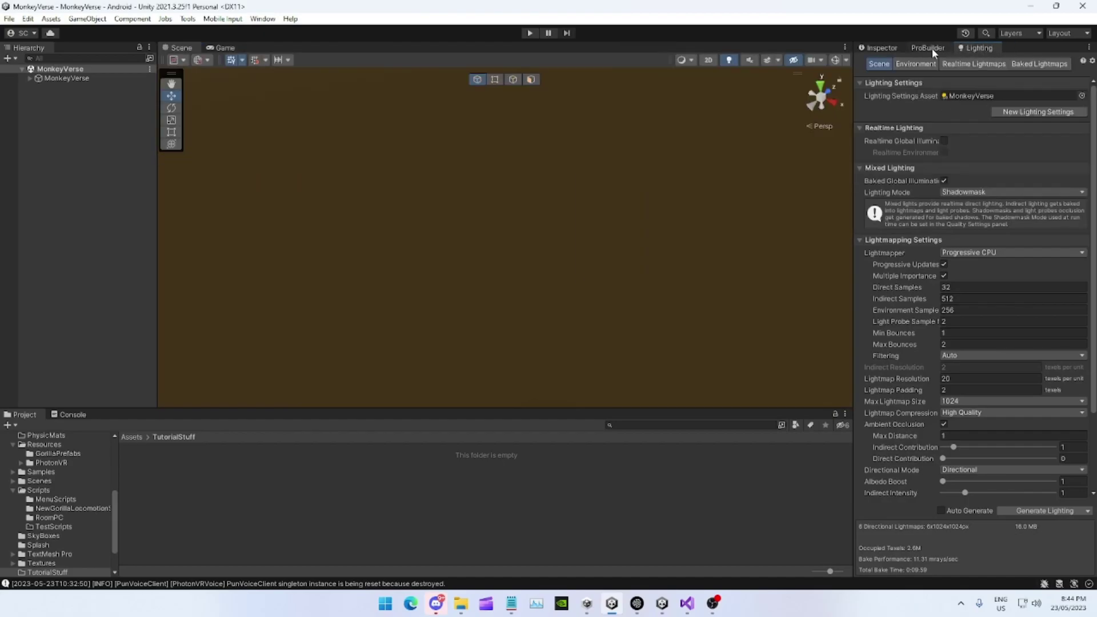
pyautogui.moveTo(931, 48); pyautogui.dragTo(433, 274)
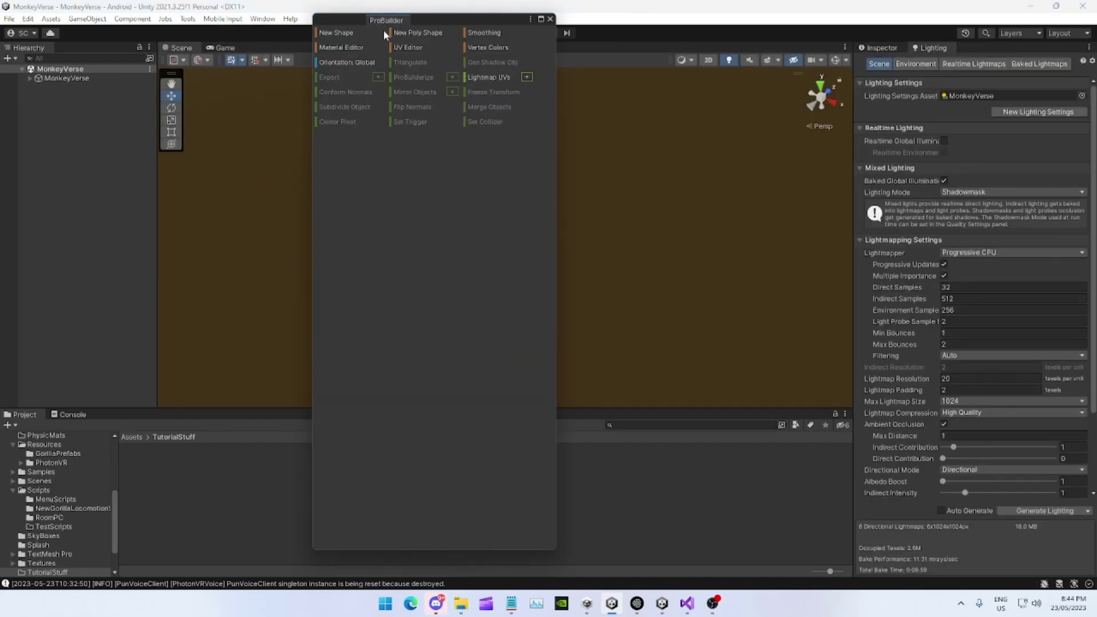
pyautogui.moveTo(386, 20); pyautogui.dragTo(928, 58)
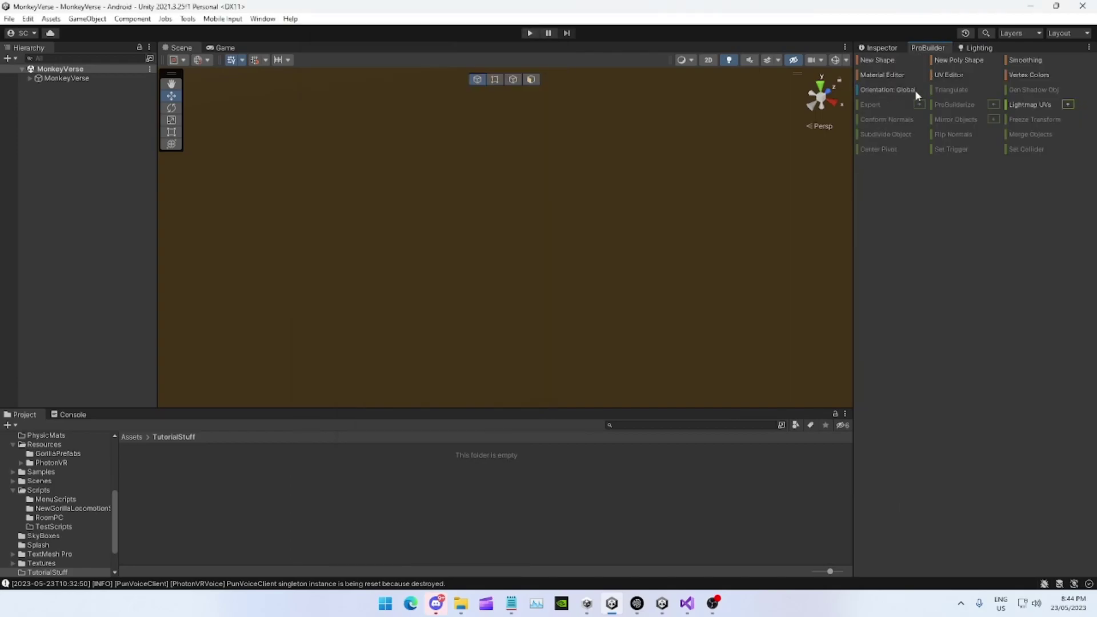
# Draw a large ProBuilder plane with 1 height cut and 1 width cut in empty space beside the map, using the top view
pyautogui.click(879, 61)
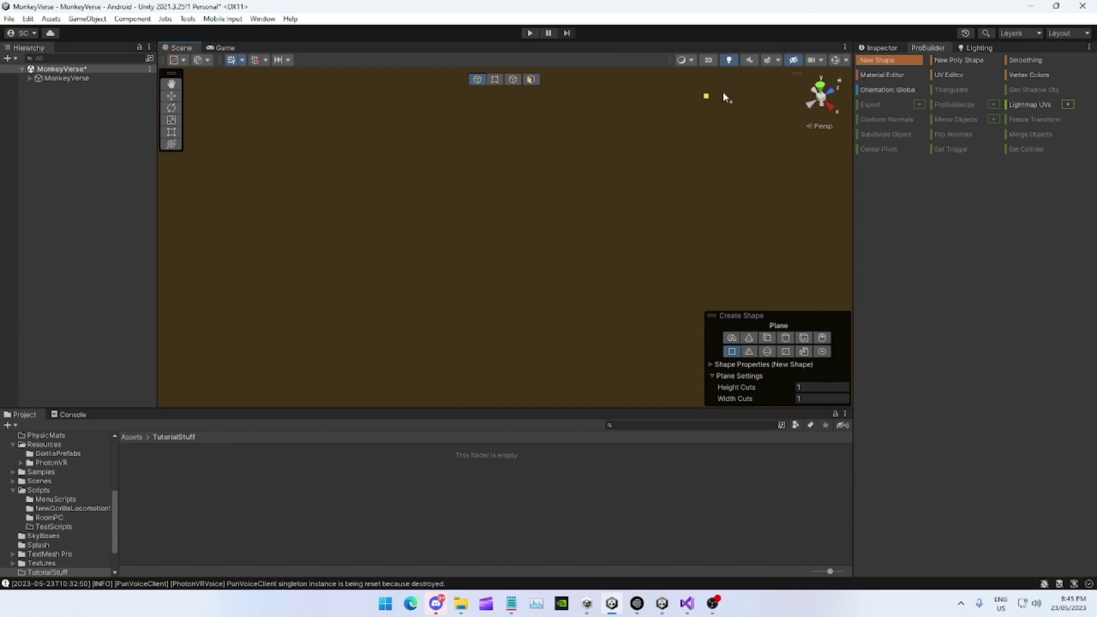
pyautogui.click(821, 89)
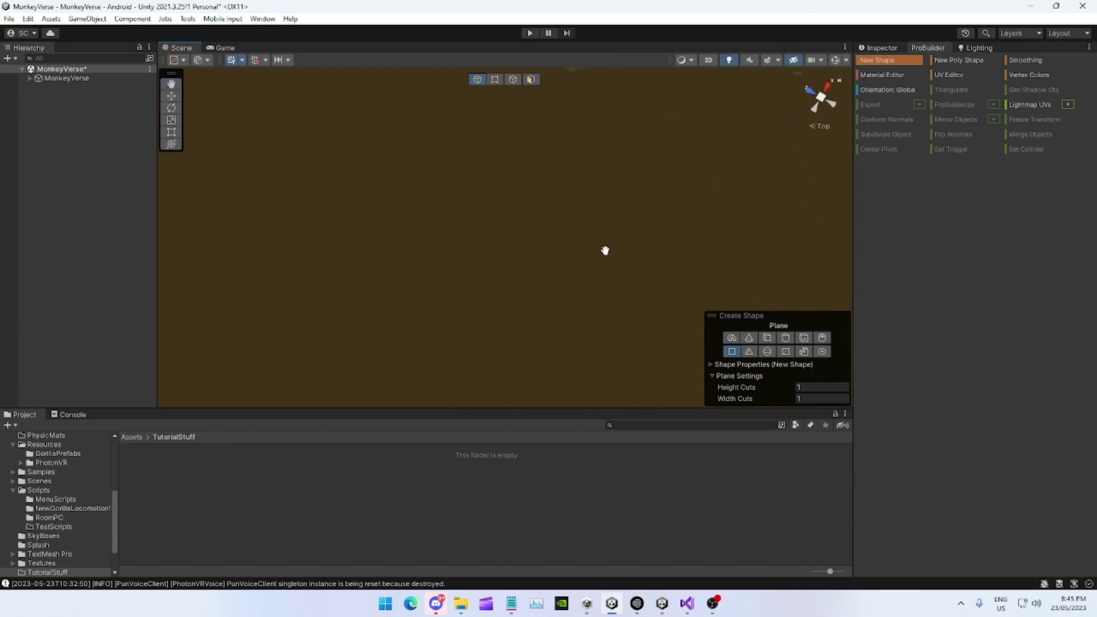
pyautogui.moveTo(375, 137); pyautogui.dragTo(694, 346)
pyautogui.moveTo(692, 344); pyautogui.dragTo(545, 188, button='right')
pyautogui.keyDown('alt'); pyautogui.moveTo(545, 187); pyautogui.dragTo(594, 185); pyautogui.keyUp('alt')
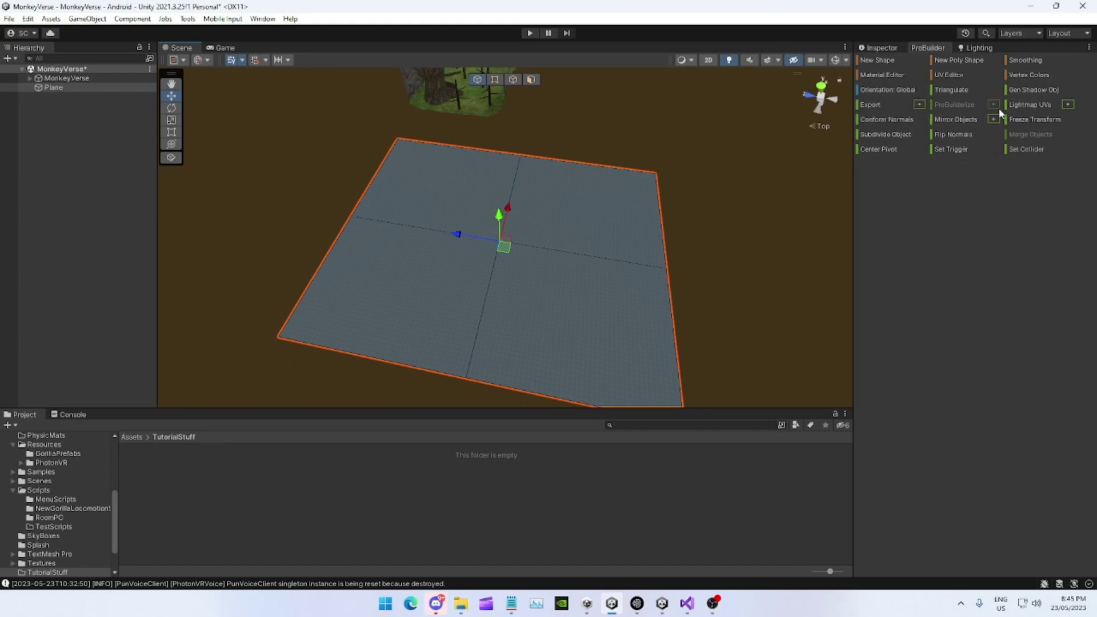
# Subdivide the new plane twice into a finer grid
pyautogui.click(880, 136)
pyautogui.moveTo(586, 222); pyautogui.dragTo(654, 220, button='right')
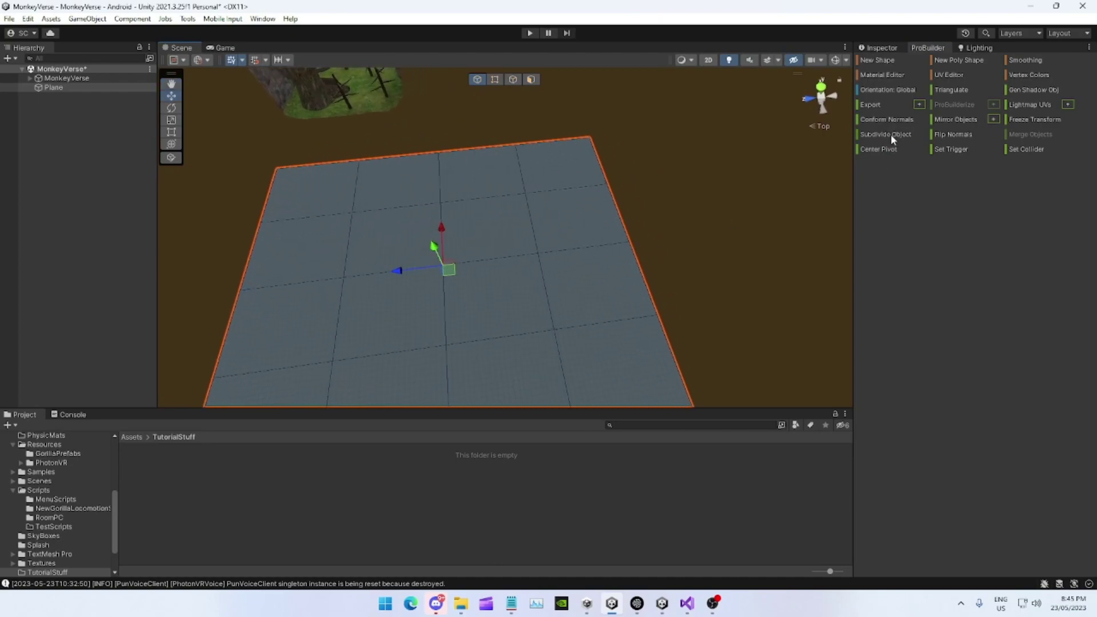
pyautogui.click(890, 134)
pyautogui.keyDown('alt'); pyautogui.moveTo(551, 241); pyautogui.dragTo(582, 254); pyautogui.keyUp('alt')
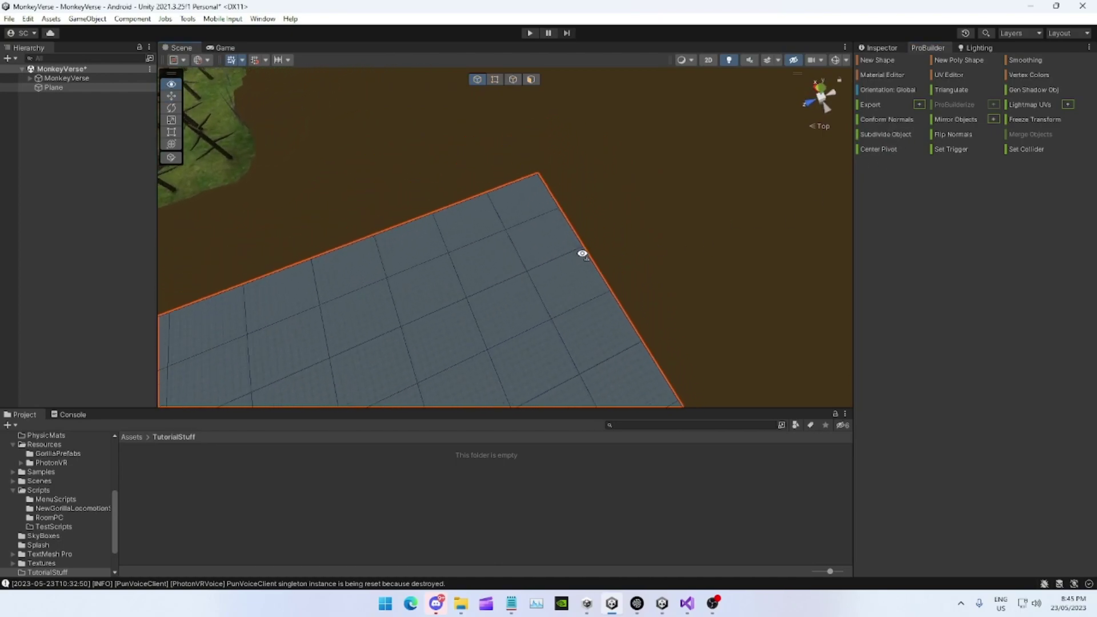
# Move the plane's corner vertices inward to round off its outline, and return to object selection
pyautogui.moveTo(582, 253); pyautogui.dragTo(578, 245, button='right')
pyautogui.click(495, 81)
pyautogui.click(478, 81)
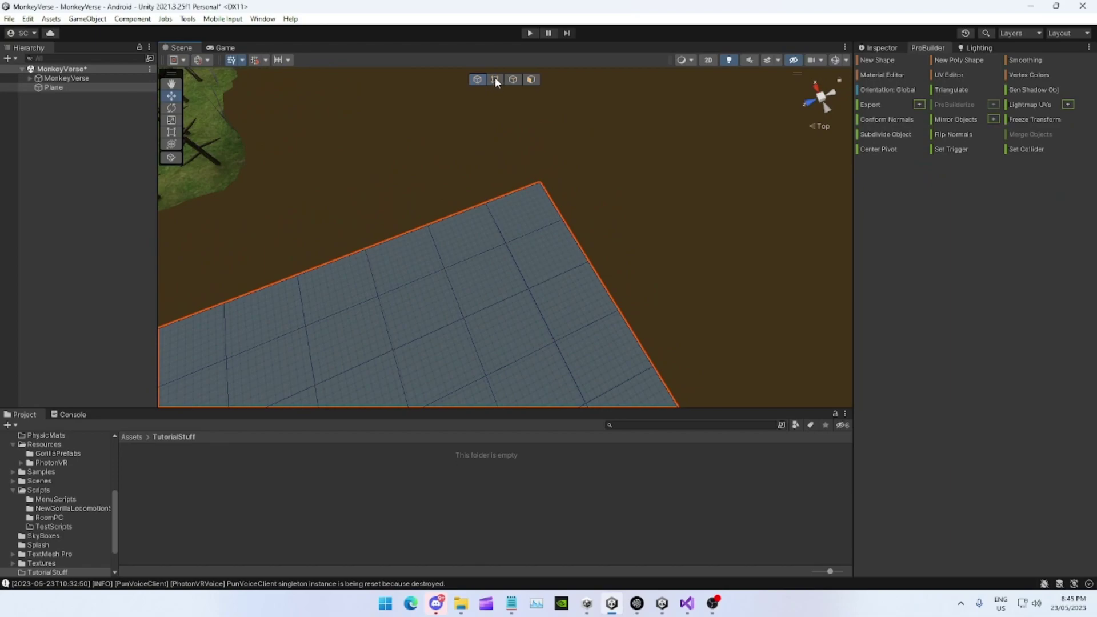
pyautogui.click(495, 79)
pyautogui.moveTo(542, 172); pyautogui.dragTo(520, 192, button='right')
pyautogui.click(530, 190)
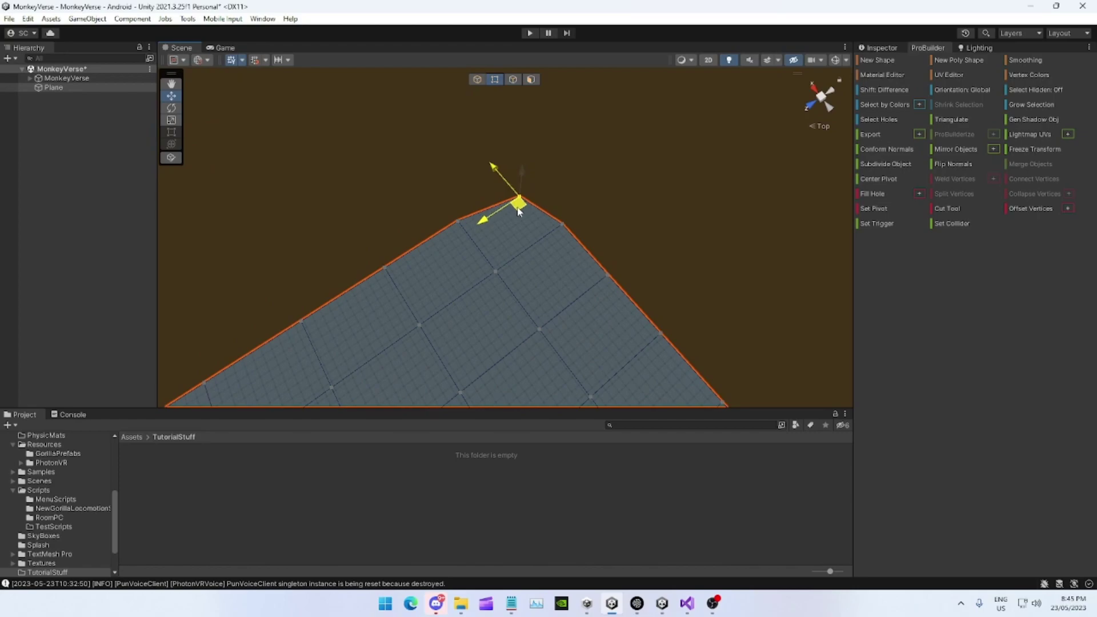
pyautogui.moveTo(522, 200)
pyautogui.keyDown('alt'); pyautogui.mouseDown()
pyautogui.moveTo(580, 215)
pyautogui.moveTo(523, 214)
pyautogui.mouseUp(); pyautogui.keyUp('alt')
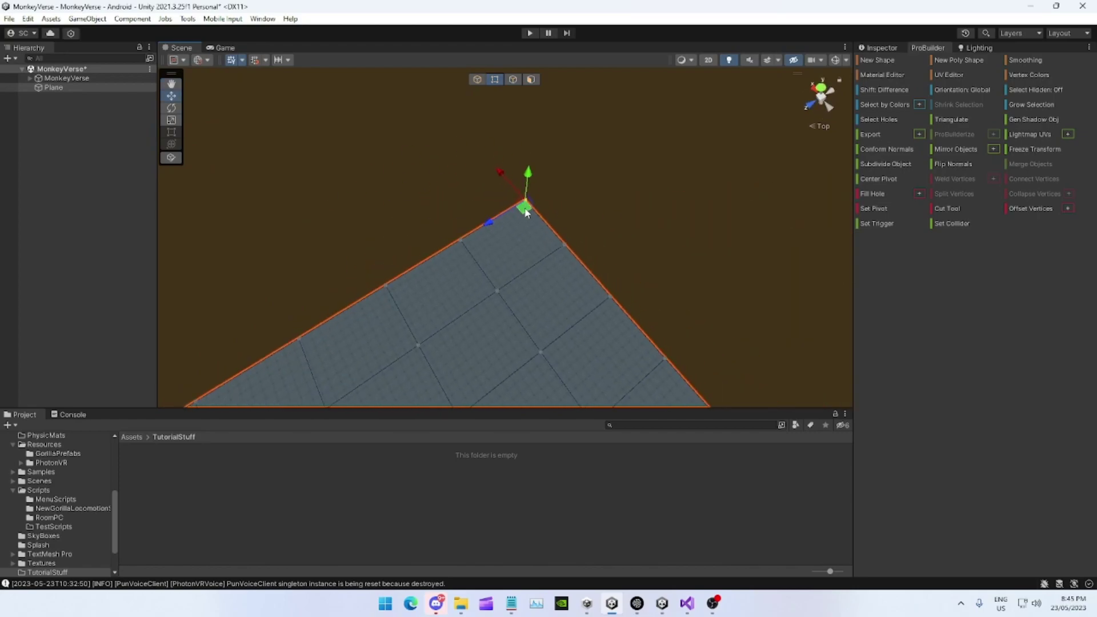
pyautogui.keyDown('alt'); pyautogui.moveTo(520, 237); pyautogui.dragTo(567, 233); pyautogui.keyUp('alt')
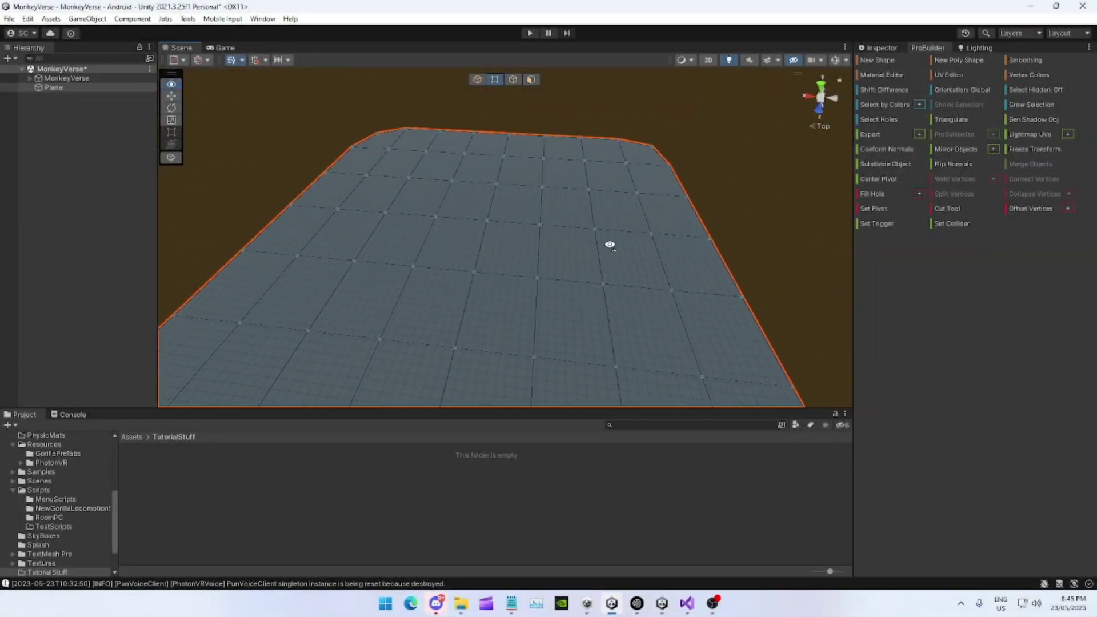
pyautogui.moveTo(607, 245); pyautogui.dragTo(628, 283, button='right')
pyautogui.click(476, 80)
pyautogui.click(722, 191)
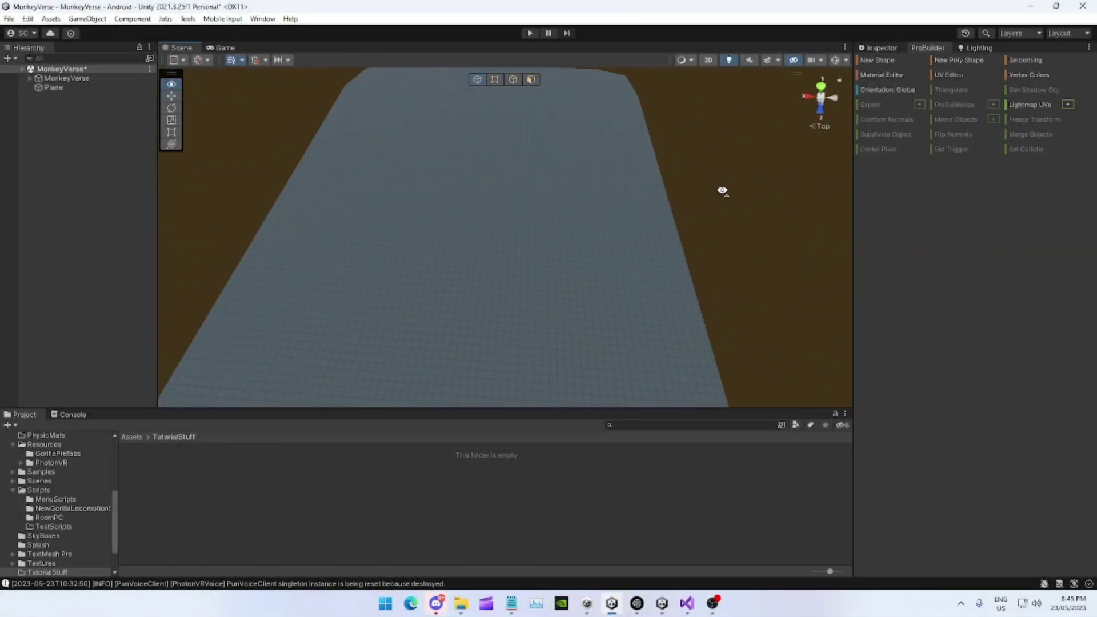
# Select all the outer perimeter edges of the plane in edge selection mode
pyautogui.keyDown('alt'); pyautogui.moveTo(722, 190); pyautogui.dragTo(620, 195); pyautogui.keyUp('alt')
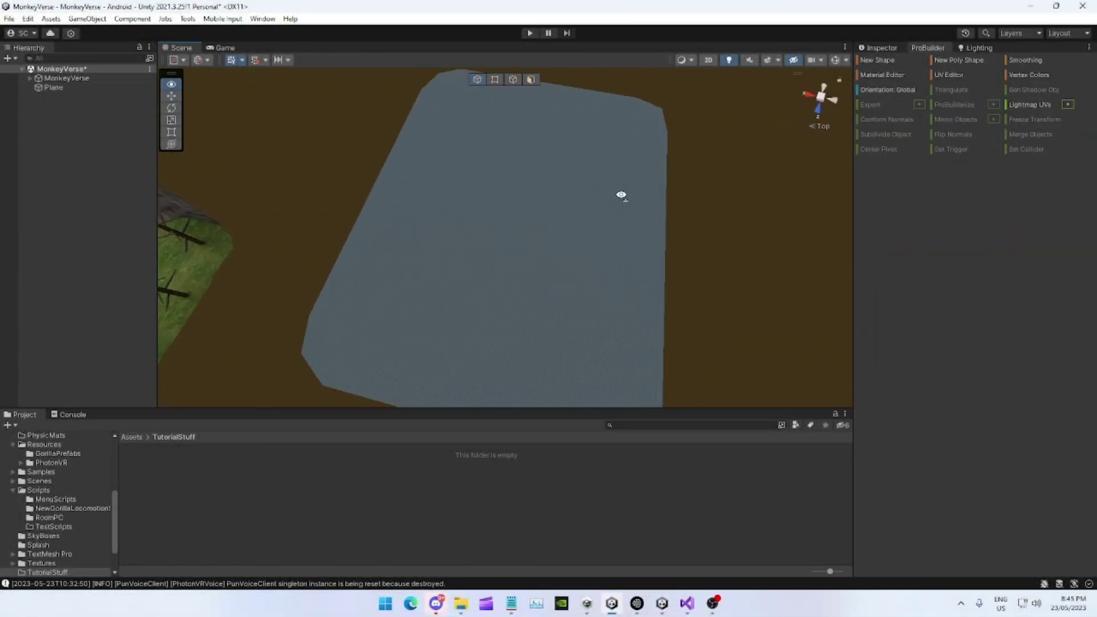
pyautogui.moveTo(621, 195); pyautogui.dragTo(538, 122, button='right')
pyautogui.click(586, 201)
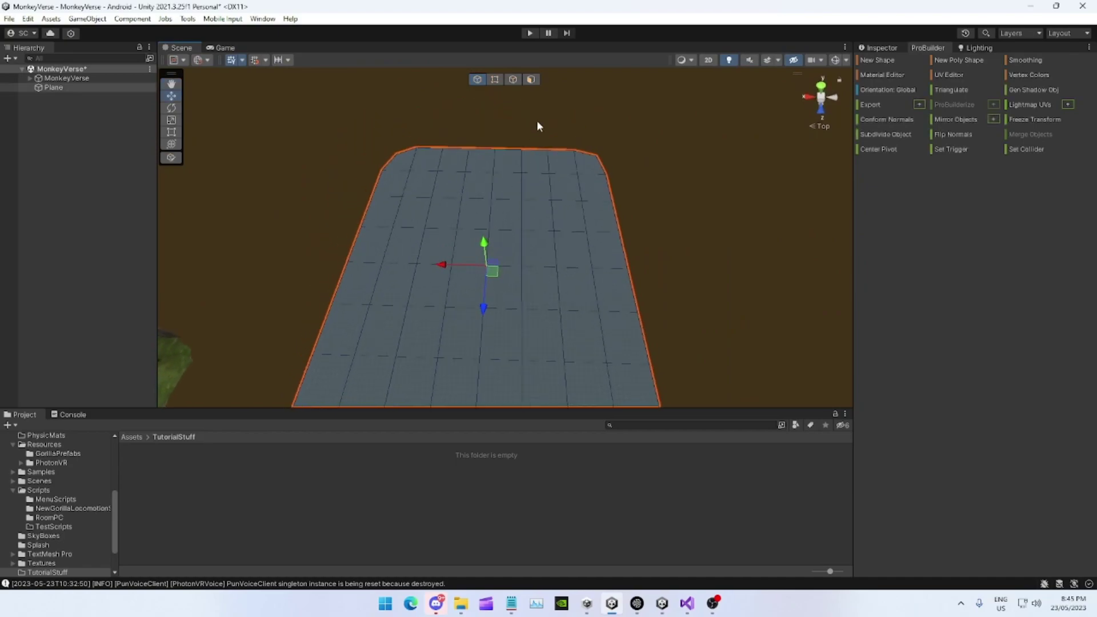
pyautogui.click(514, 81)
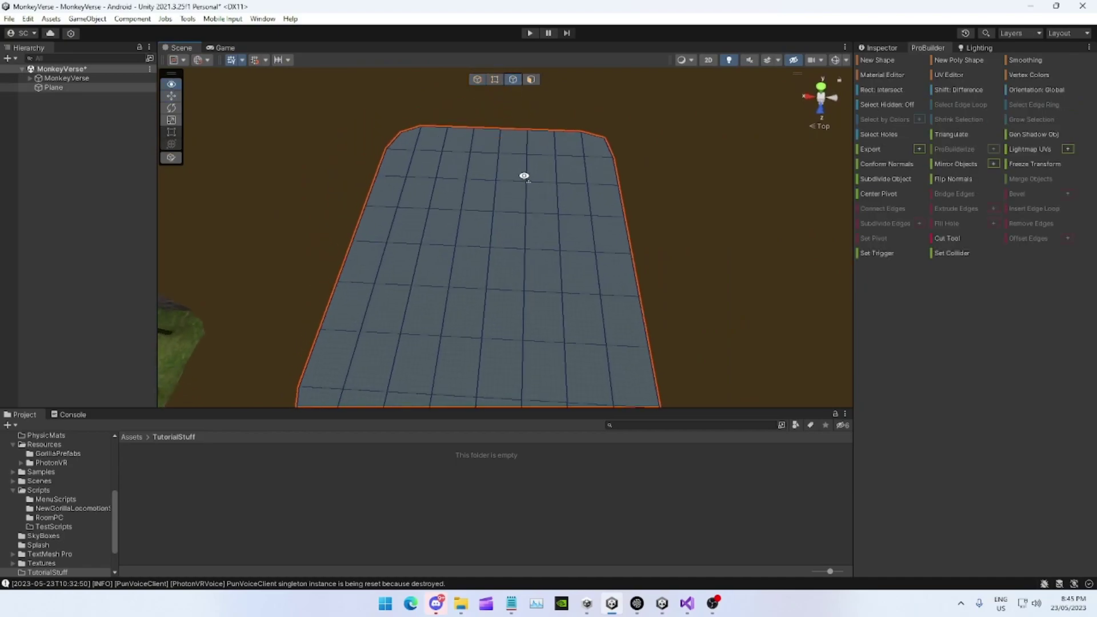
pyautogui.keyDown('alt'); pyautogui.moveTo(521, 174); pyautogui.dragTo(468, 166); pyautogui.keyUp('alt')
pyautogui.click(468, 165)
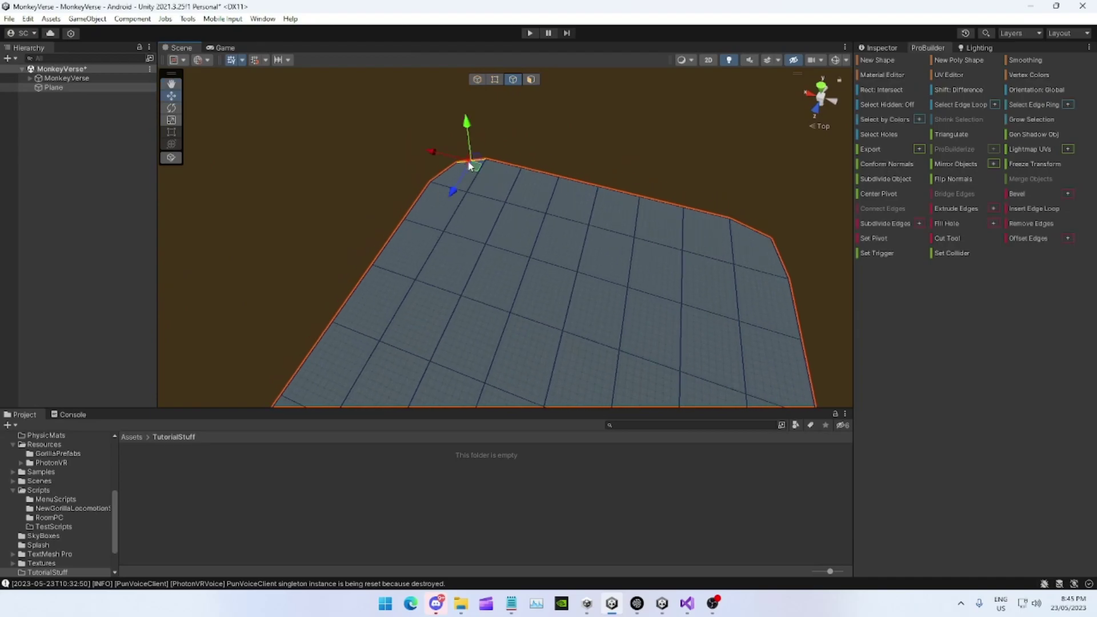
pyautogui.moveTo(537, 180)
pyautogui.keyDown('alt'); pyautogui.mouseDown()
pyautogui.moveTo(612, 272)
pyautogui.moveTo(519, 191)
pyautogui.mouseUp(); pyautogui.keyUp('alt')
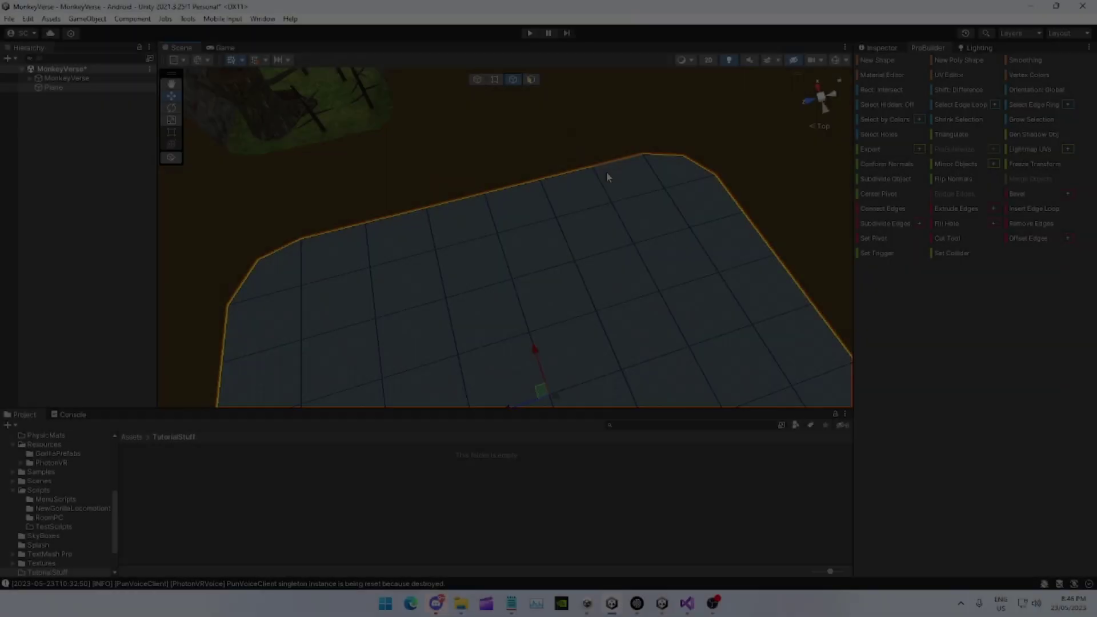
# Extrude the plane's perimeter edges upward into walls and spread their upper rim outward
pyautogui.keyDown('alt'); pyautogui.moveTo(606, 177); pyautogui.dragTo(487, 124); pyautogui.keyUp('alt')
pyautogui.keyDown('shift'); pyautogui.moveTo(526, 203); pyautogui.dragTo(509, 75); pyautogui.keyUp('shift')
pyautogui.moveTo(537, 209); pyautogui.dragTo(522, 164, button='right')
pyautogui.press('w')
pyautogui.keyDown('alt'); pyautogui.moveTo(521, 165); pyautogui.dragTo(479, 186); pyautogui.keyUp('alt')
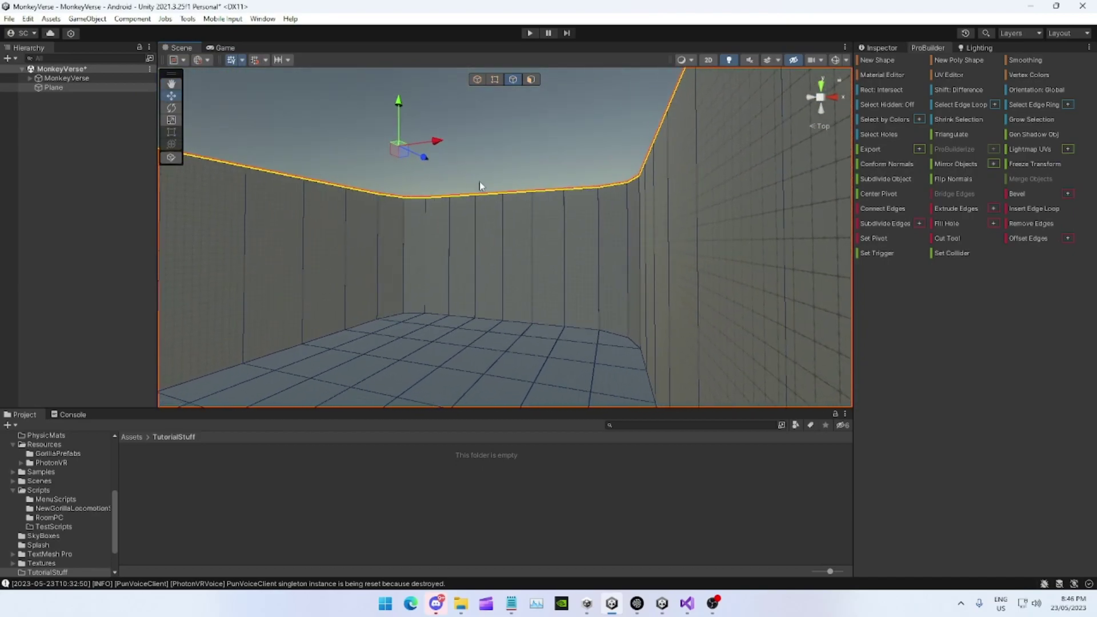
pyautogui.moveTo(397, 146); pyautogui.dragTo(551, 267)
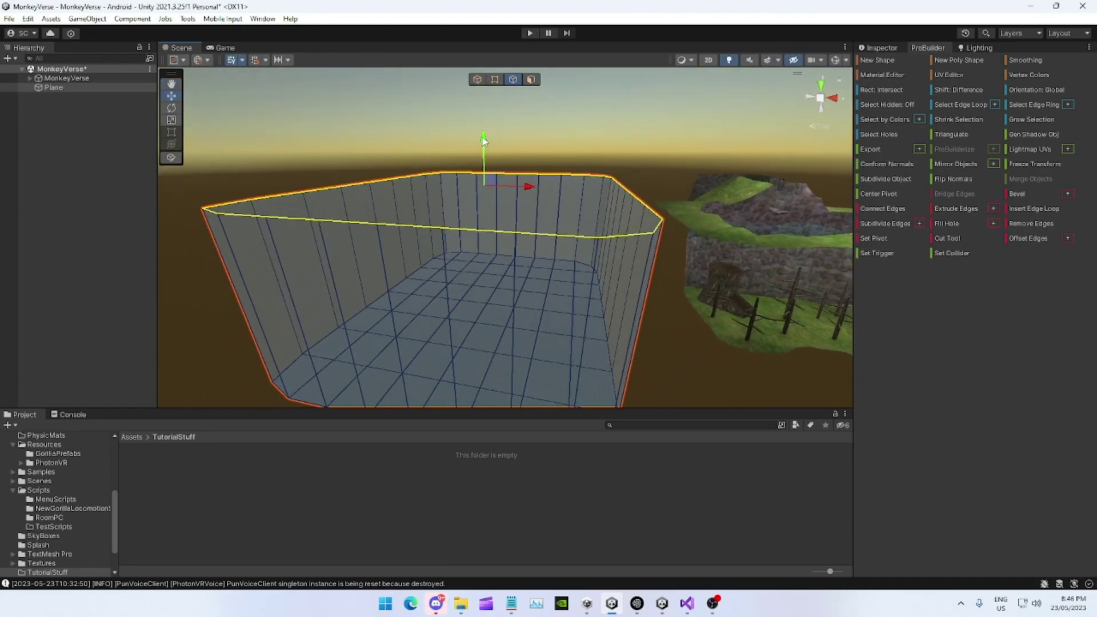
# Extrude the walls' rim edges upward into a second wall level and scale that rim outward
pyautogui.keyDown('alt'); pyautogui.moveTo(483, 141); pyautogui.dragTo(567, 226); pyautogui.keyUp('alt')
pyautogui.keyDown('alt'); pyautogui.moveTo(500, 189); pyautogui.dragTo(548, 154); pyautogui.keyUp('alt')
pyautogui.press('r')
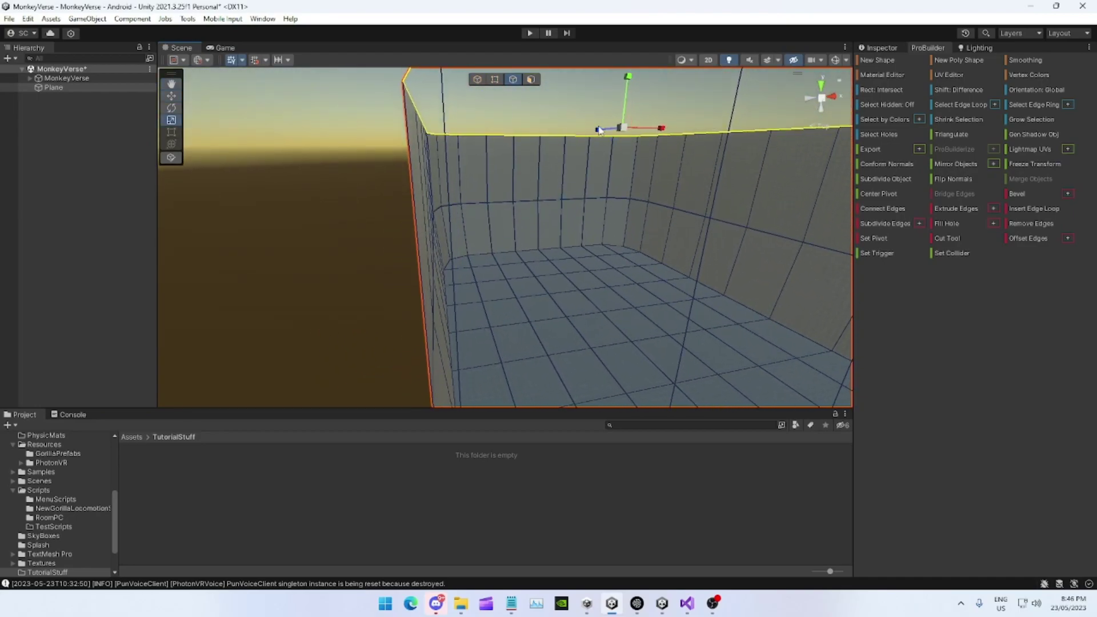
pyautogui.keyDown('alt'); pyautogui.moveTo(624, 132); pyautogui.dragTo(580, 129); pyautogui.keyUp('alt')
pyautogui.keyDown('alt'); pyautogui.moveTo(480, 152); pyautogui.dragTo(528, 231); pyautogui.keyUp('alt')
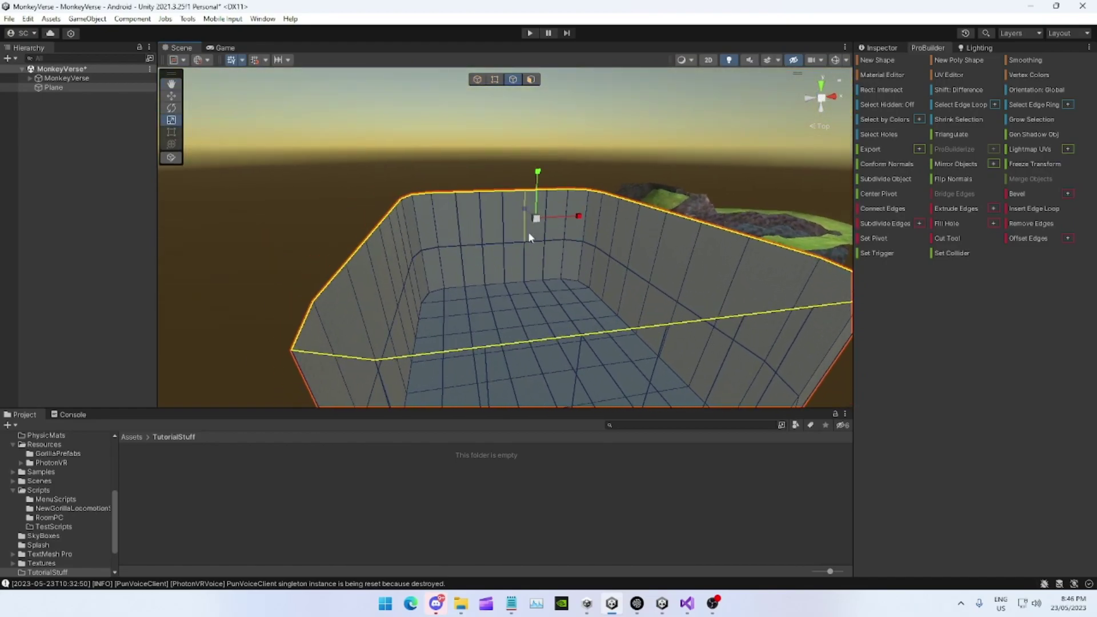
# Extrude the walls' rim edges upward into a third wall level and adjust the new rim
pyautogui.keyDown('shift'); pyautogui.moveTo(537, 178); pyautogui.dragTo(543, 123); pyautogui.keyUp('shift')
pyautogui.moveTo(543, 124); pyautogui.dragTo(486, 165, button='right')
pyautogui.keyDown('alt'); pyautogui.moveTo(486, 164); pyautogui.dragTo(424, 154); pyautogui.keyUp('alt')
pyautogui.press('s')
pyautogui.moveTo(424, 155); pyautogui.dragTo(617, 185, button='right')
pyautogui.moveTo(588, 179); pyautogui.dragTo(580, 245)
pyautogui.press('w')
pyautogui.scroll(-2, 578, 242)
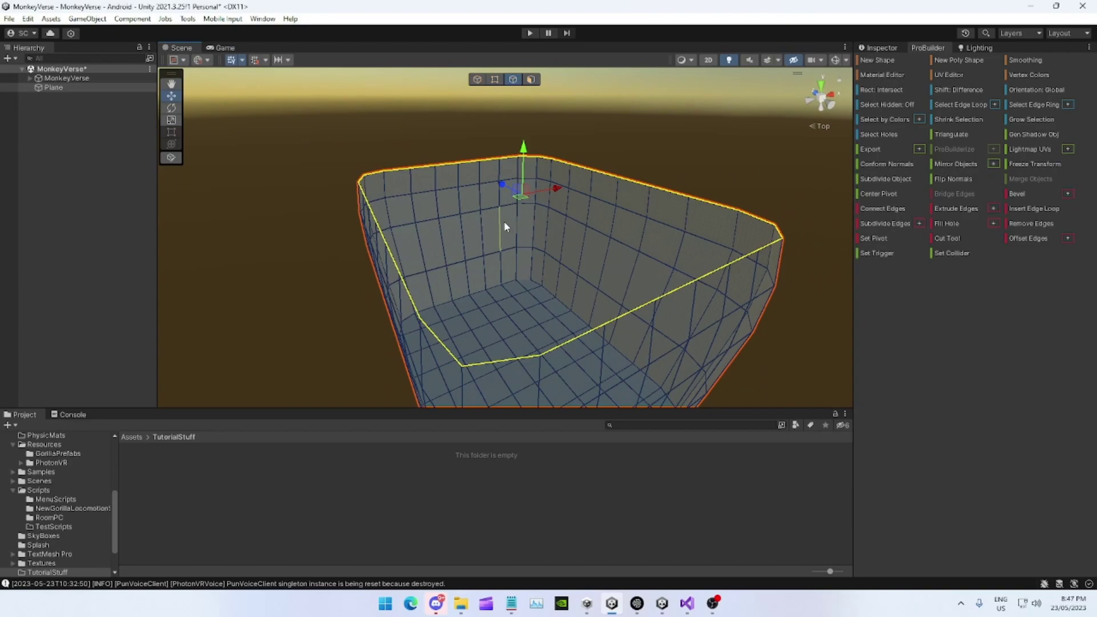
# Extrude the rim edges outward with the Scale tool into two flat ledge rings around the walls
pyautogui.press('r')
pyautogui.press('w')
pyautogui.press('e')
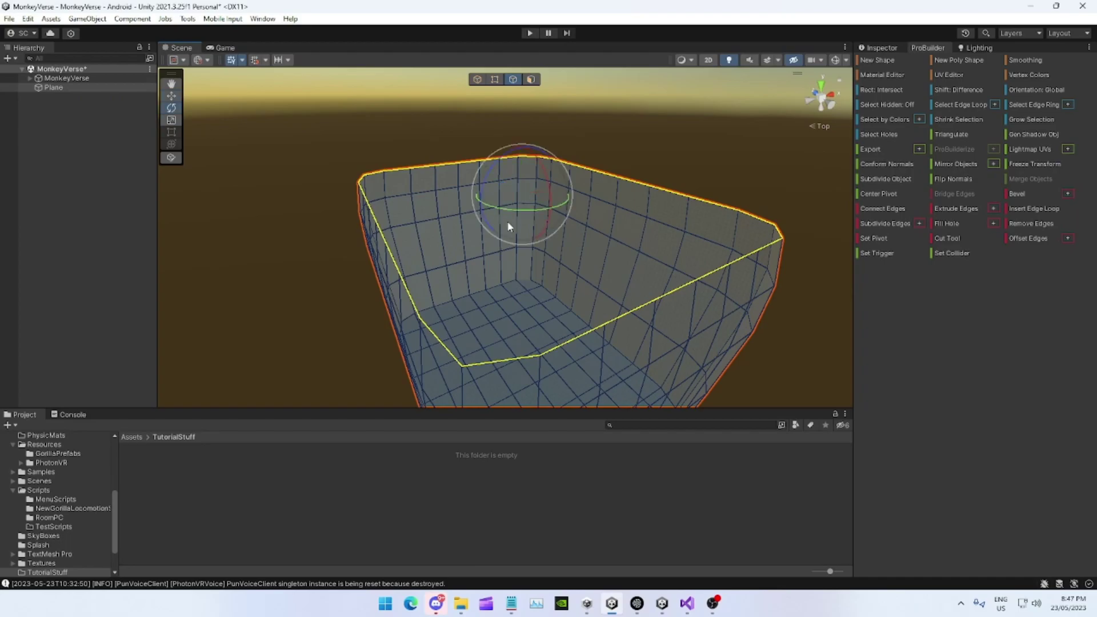
pyautogui.press('w')
pyautogui.keyDown('alt'); pyautogui.moveTo(511, 220); pyautogui.dragTo(536, 233); pyautogui.keyUp('alt')
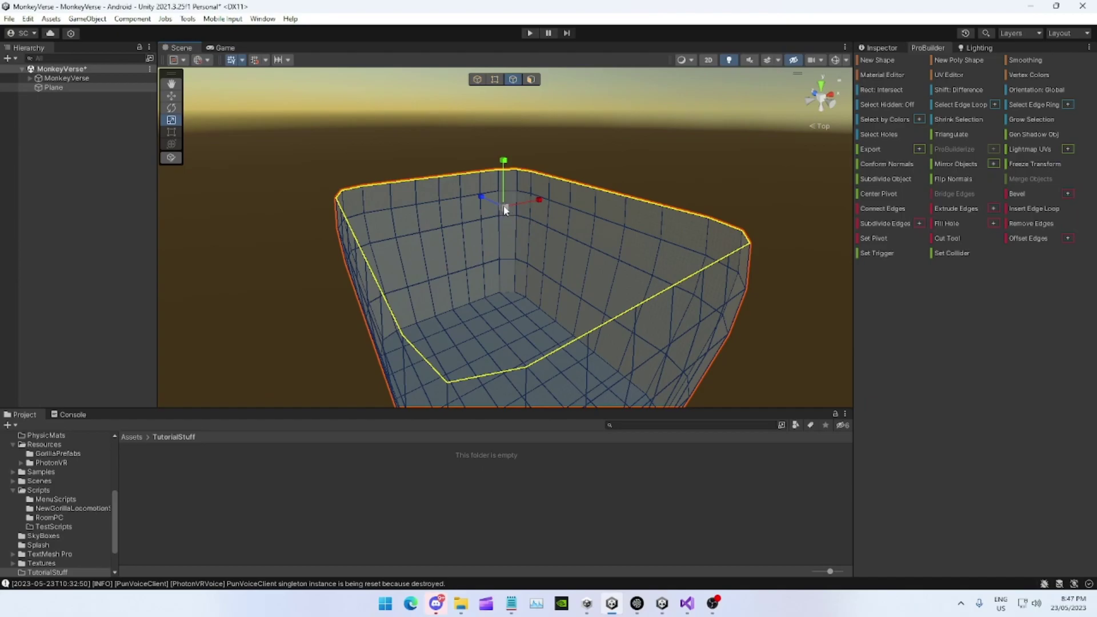
pyautogui.keyDown('shift'); pyautogui.moveTo(502, 205); pyautogui.dragTo(538, 289); pyautogui.keyUp('shift')
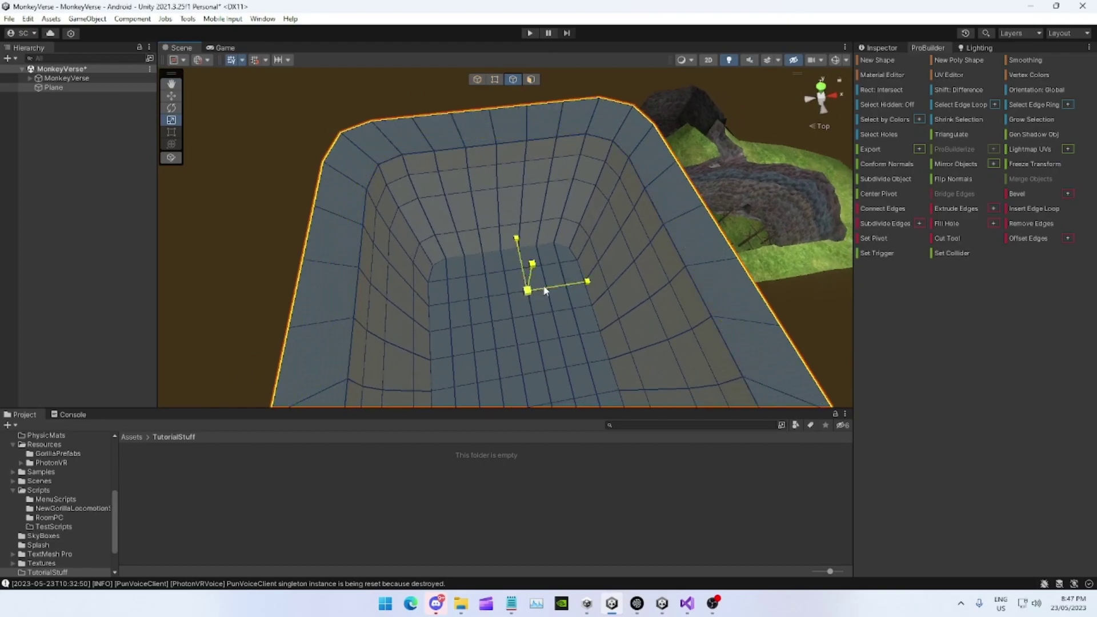
pyautogui.moveTo(527, 295); pyautogui.dragTo(536, 285)
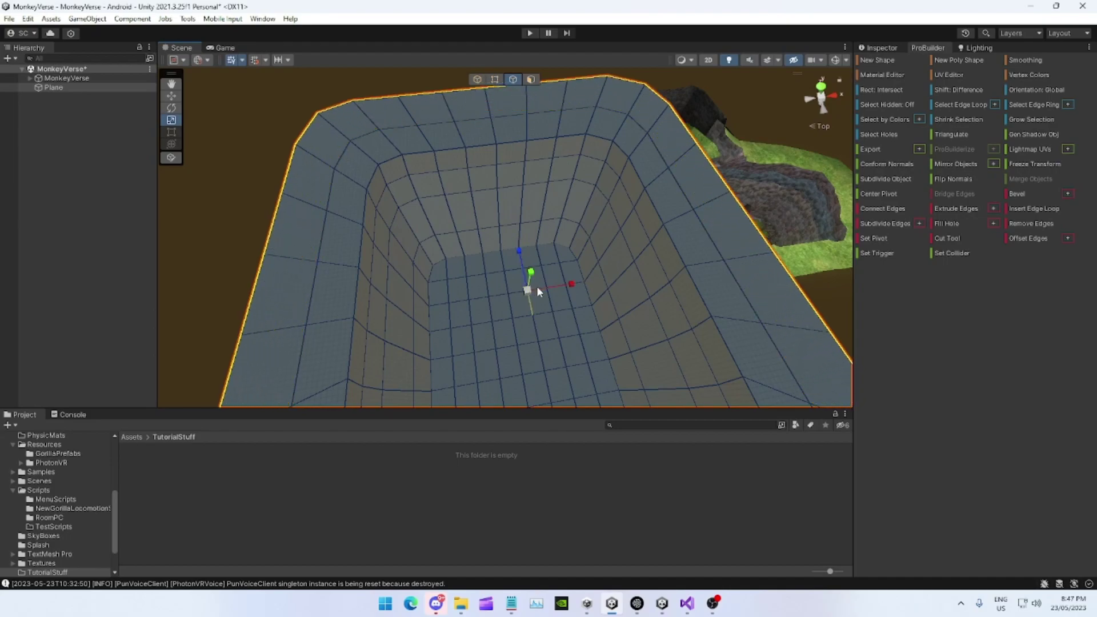
# Select a row of ledge faces at one end of the plane in face selection mode and raise them
pyautogui.moveTo(536, 285); pyautogui.dragTo(628, 239, button='right')
pyautogui.click(531, 80)
pyautogui.click(474, 210)
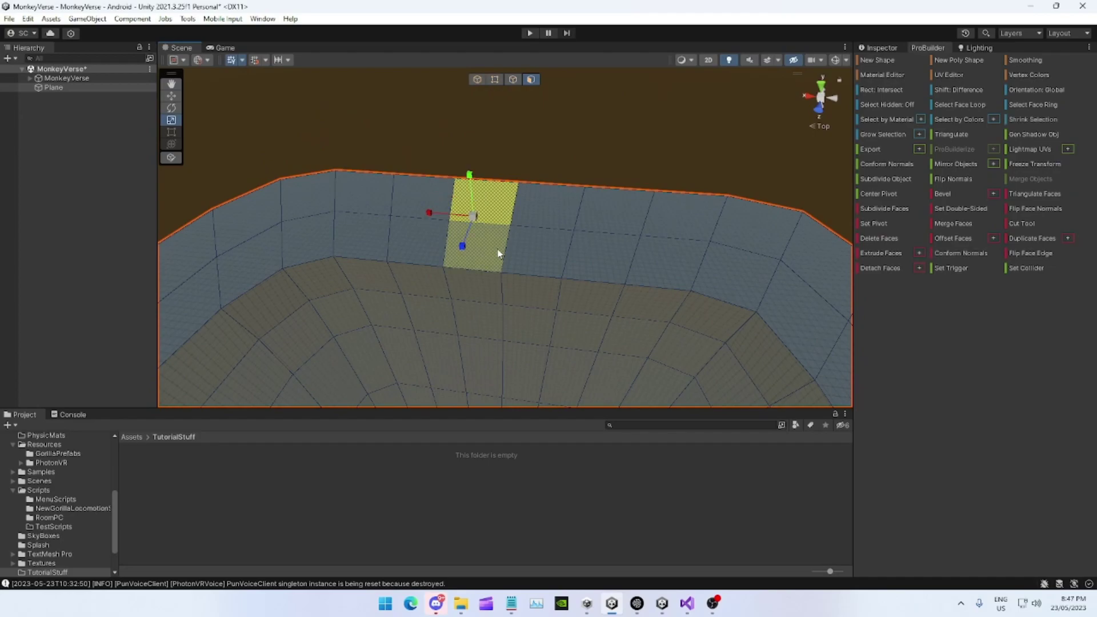
pyautogui.moveTo(606, 220); pyautogui.dragTo(508, 209, button='right')
pyautogui.moveTo(510, 209); pyautogui.dragTo(514, 156)
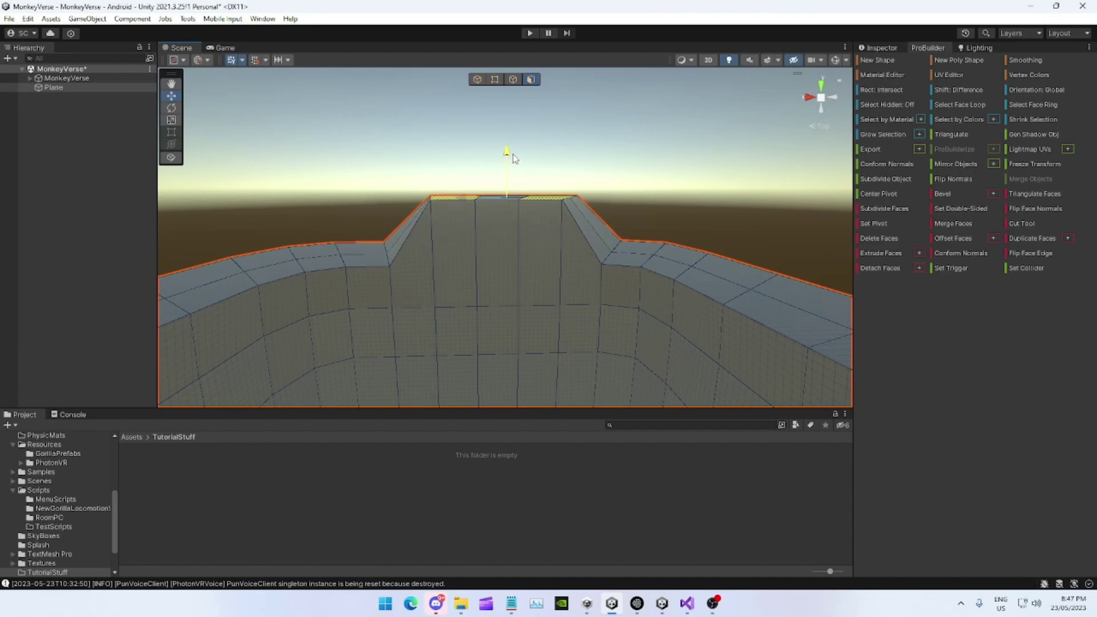
# Lower the middle ledge faces of the raised section to form a gap between two peaks
pyautogui.moveTo(514, 157)
pyautogui.mouseDown(button='right')
pyautogui.moveTo(521, 181)
pyautogui.moveTo(507, 191)
pyautogui.moveTo(519, 186)
pyautogui.moveTo(515, 149)
pyautogui.mouseUp(button='right')
pyautogui.moveTo(515, 150); pyautogui.dragTo(517, 197)
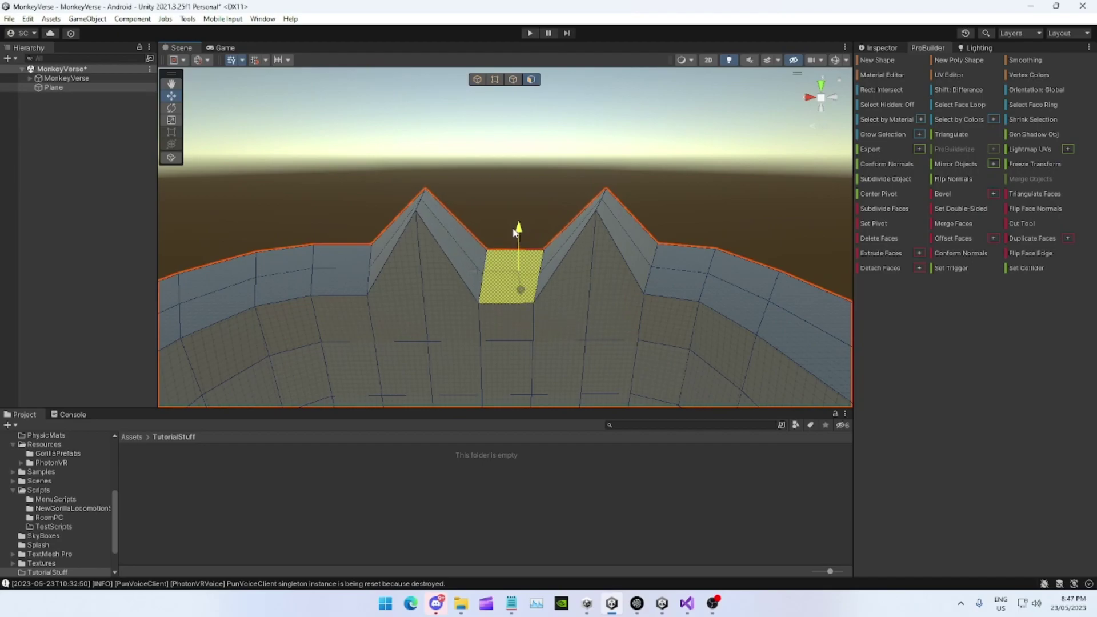
pyautogui.moveTo(514, 240); pyautogui.dragTo(514, 232)
pyautogui.press('w')
# Raise the ledge edges beside both peaks to soften their outer slopes, and select the two ridge edges for scaling
pyautogui.moveTo(514, 231); pyautogui.dragTo(467, 201, button='right')
pyautogui.click(512, 79)
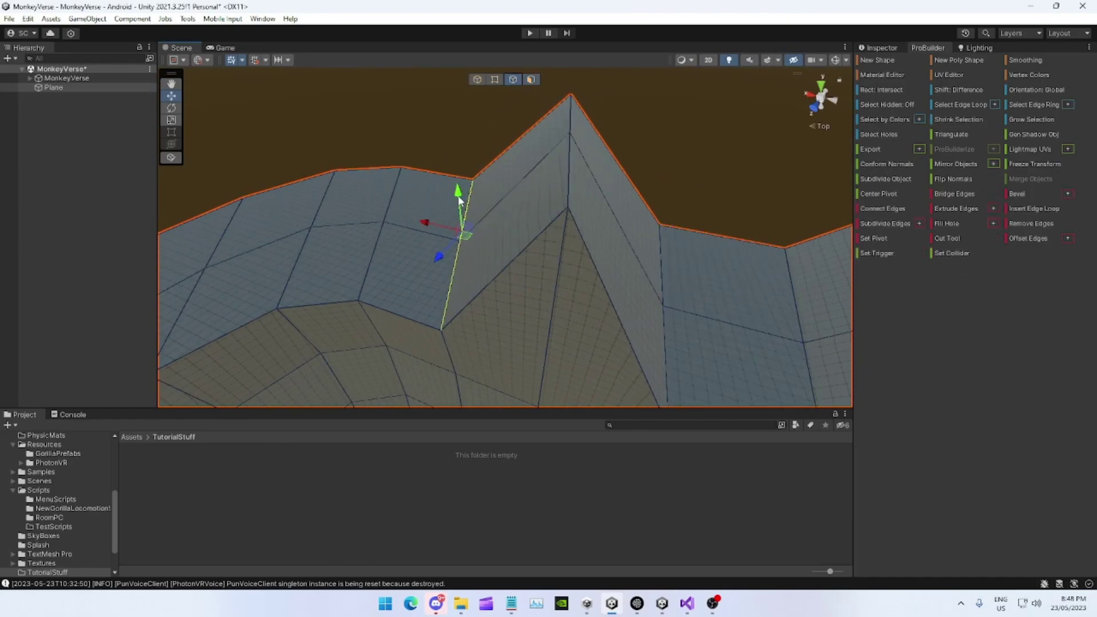
pyautogui.moveTo(458, 197); pyautogui.dragTo(443, 157)
pyautogui.moveTo(444, 157); pyautogui.dragTo(585, 185, button='right')
pyautogui.moveTo(593, 176); pyautogui.dragTo(594, 147)
pyautogui.moveTo(588, 157); pyautogui.dragTo(476, 135, button='right')
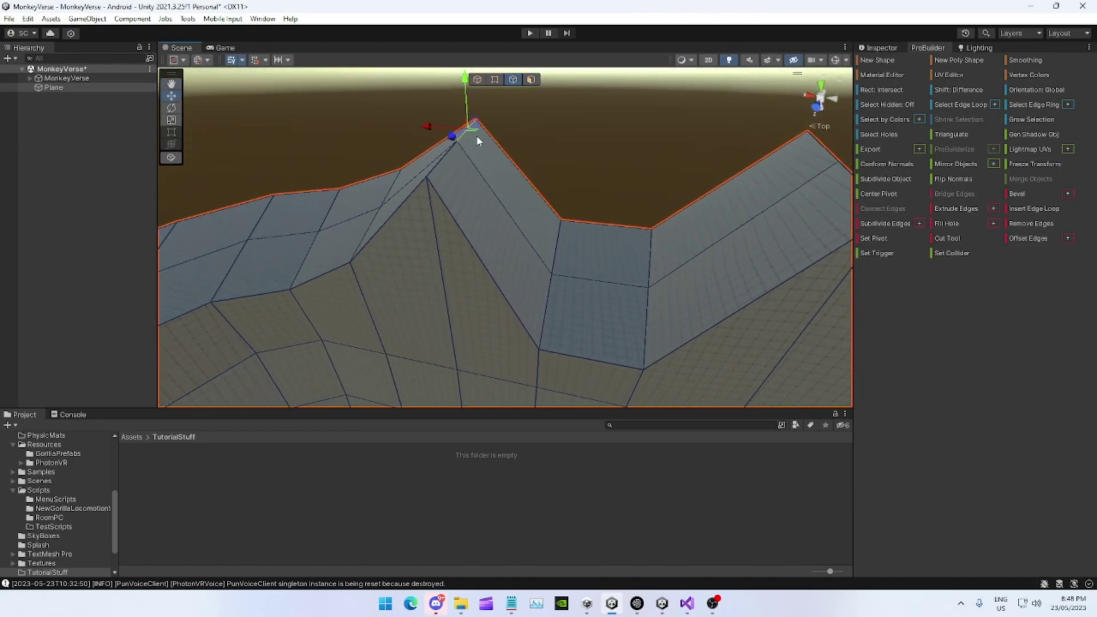
pyautogui.moveTo(706, 183); pyautogui.dragTo(610, 175, button='right')
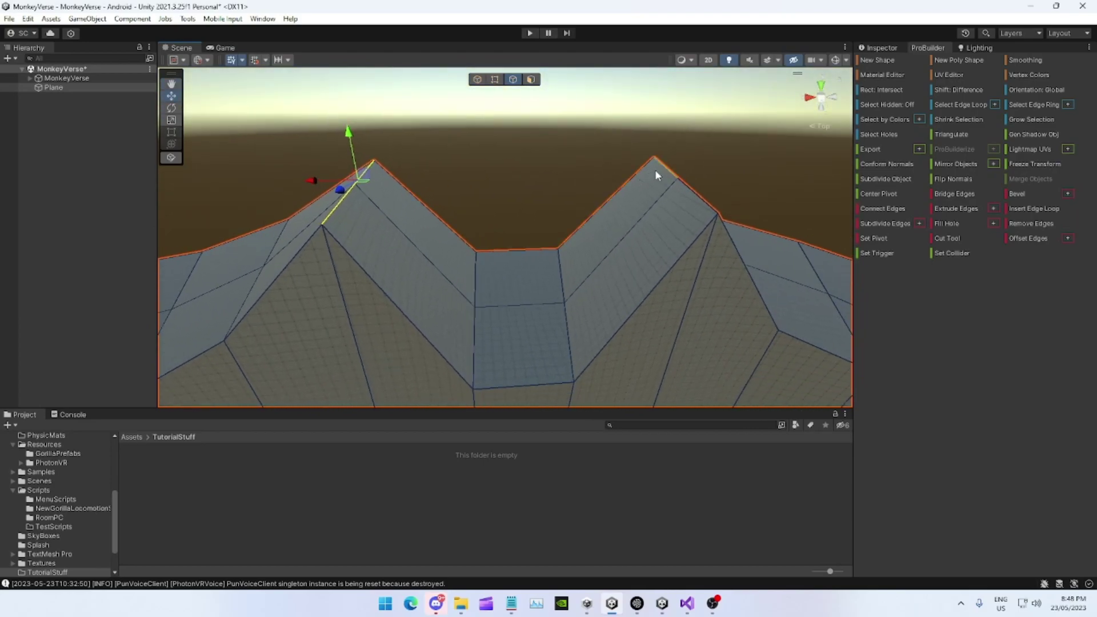
pyautogui.moveTo(685, 204); pyautogui.dragTo(601, 193, button='right')
pyautogui.press('r')
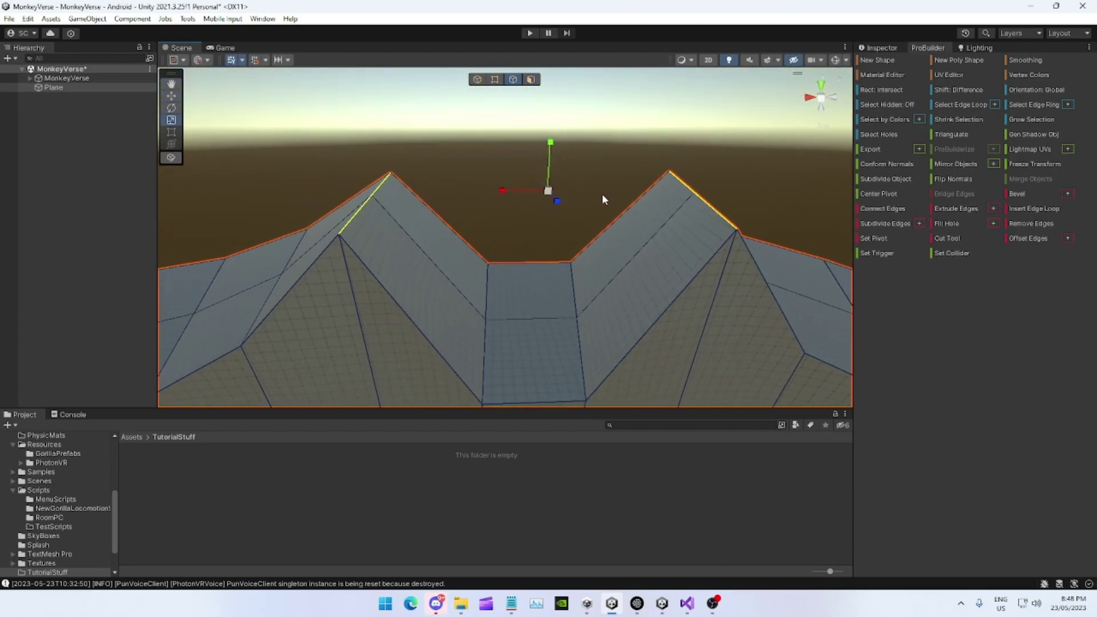
# Try extruding the outer ledge edge in the gap outward, and undo the extrusion
pyautogui.moveTo(502, 196); pyautogui.dragTo(435, 291, button='right')
pyautogui.click(536, 239)
pyautogui.press('w')
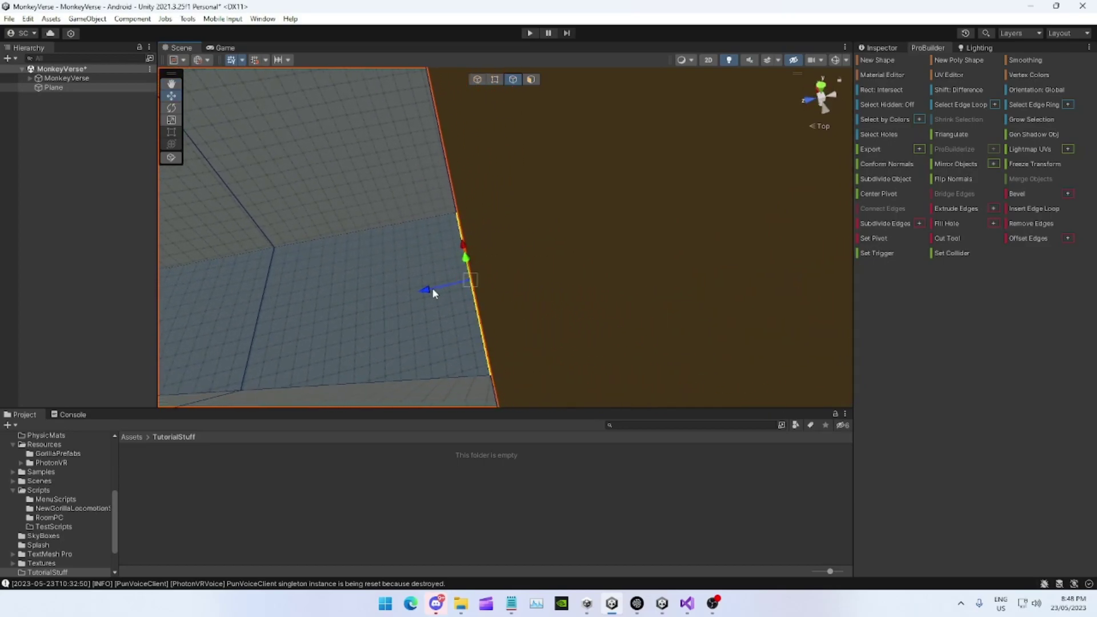
pyautogui.keyDown('shift'); pyautogui.moveTo(467, 288); pyautogui.dragTo(583, 282); pyautogui.keyUp('shift')
pyautogui.hotkey('ctrl', 'z')
pyautogui.hotkey('ctrl', 'z')
pyautogui.hotkey('ctrl', 'z')
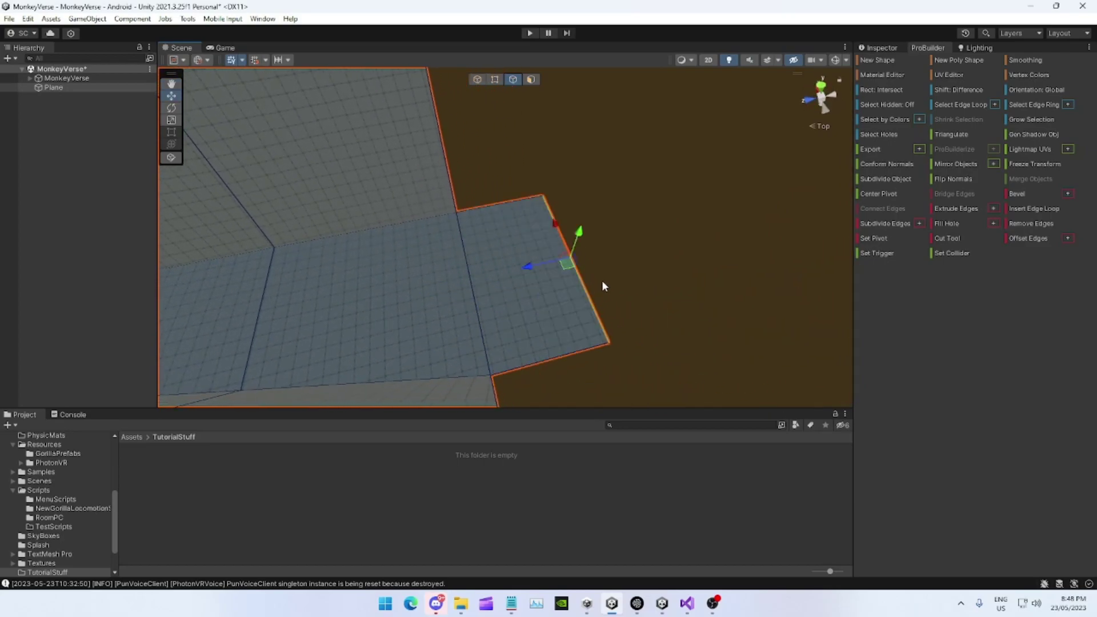
# Select the outer ledge face in the gap in face selection mode, try raising it, and undo the move
pyautogui.moveTo(601, 282); pyautogui.dragTo(543, 259, button='right')
pyautogui.click(544, 259)
pyautogui.click(530, 79)
pyautogui.click(531, 98)
pyautogui.press('f')
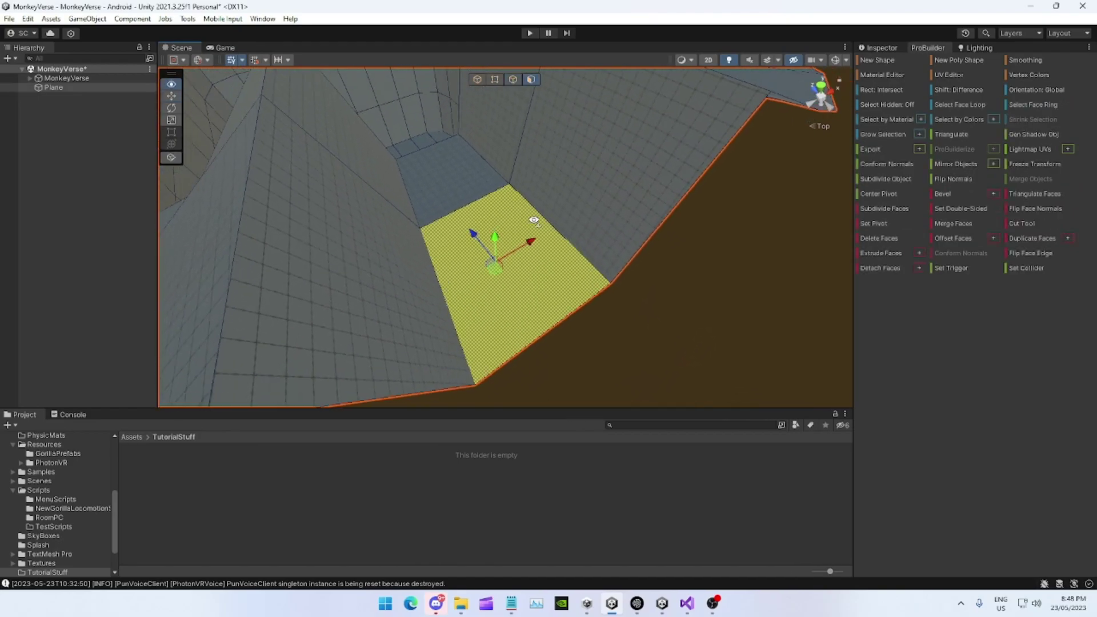
pyautogui.moveTo(496, 243); pyautogui.dragTo(493, 119)
pyautogui.hotkey('ctrl', 'z')
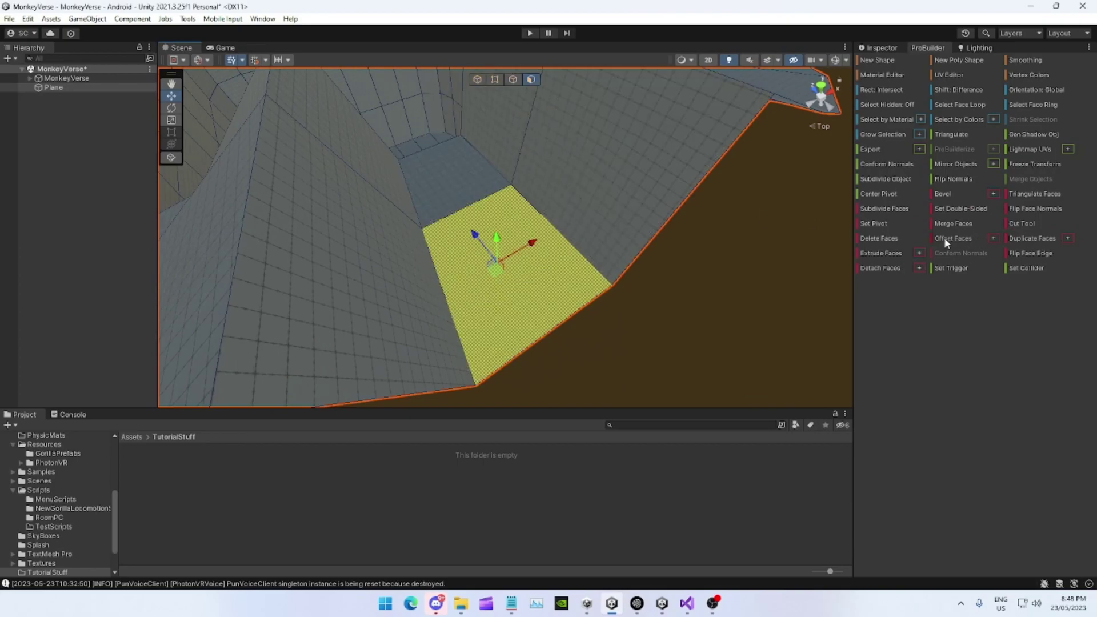
# Extrude the selected ledge face, return to object selection and reselect the plane
pyautogui.click(881, 255)
pyautogui.moveTo(543, 251); pyautogui.dragTo(475, 283, button='right')
pyautogui.click(477, 79)
pyautogui.click(598, 471)
pyautogui.moveTo(565, 268); pyautogui.dragTo(526, 233, button='right')
pyautogui.click(525, 233)
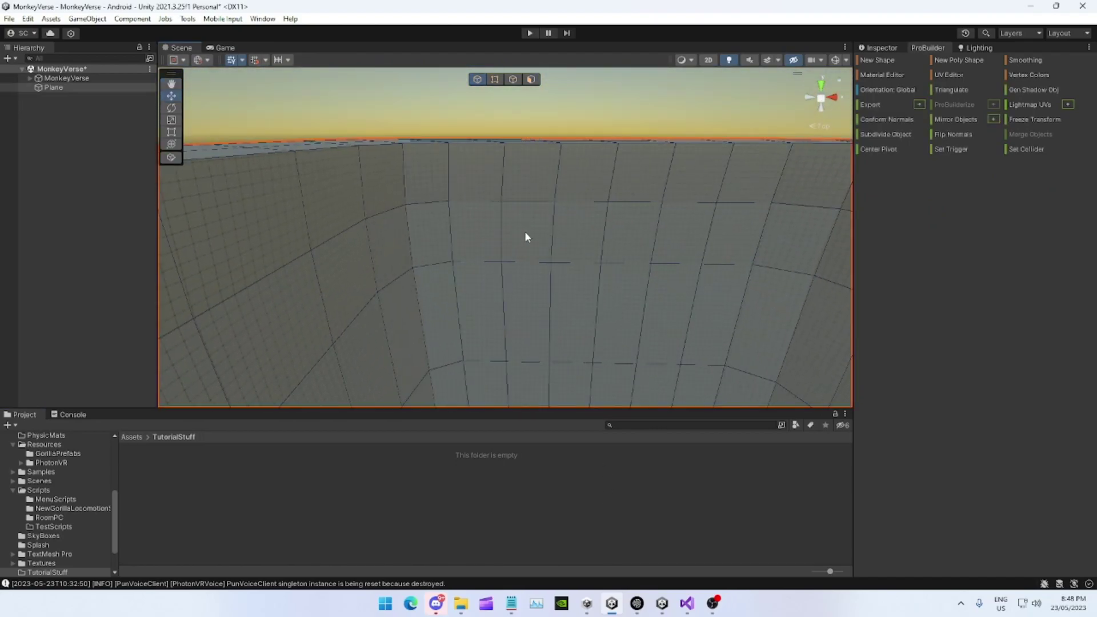
# Select a group of wall faces in face selection mode, and return to object selection
pyautogui.click(530, 79)
pyautogui.click(504, 224)
pyautogui.moveTo(805, 226); pyautogui.dragTo(805, 226)
pyautogui.moveTo(443, 286); pyautogui.dragTo(546, 287, button='right')
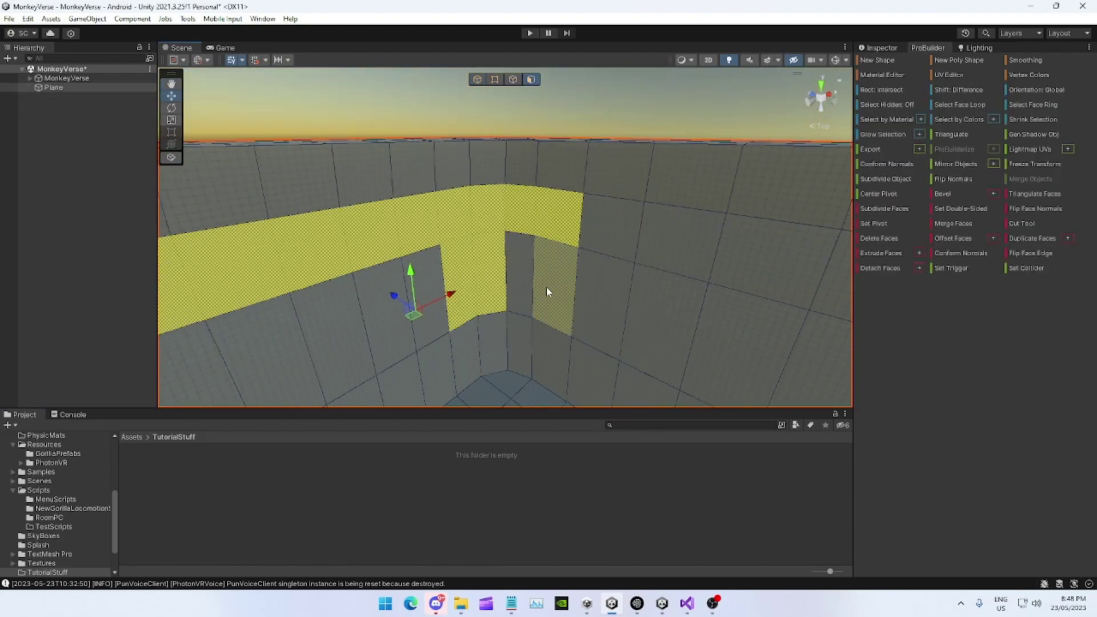
pyautogui.moveTo(464, 293); pyautogui.dragTo(507, 257, button='right')
pyautogui.click(477, 80)
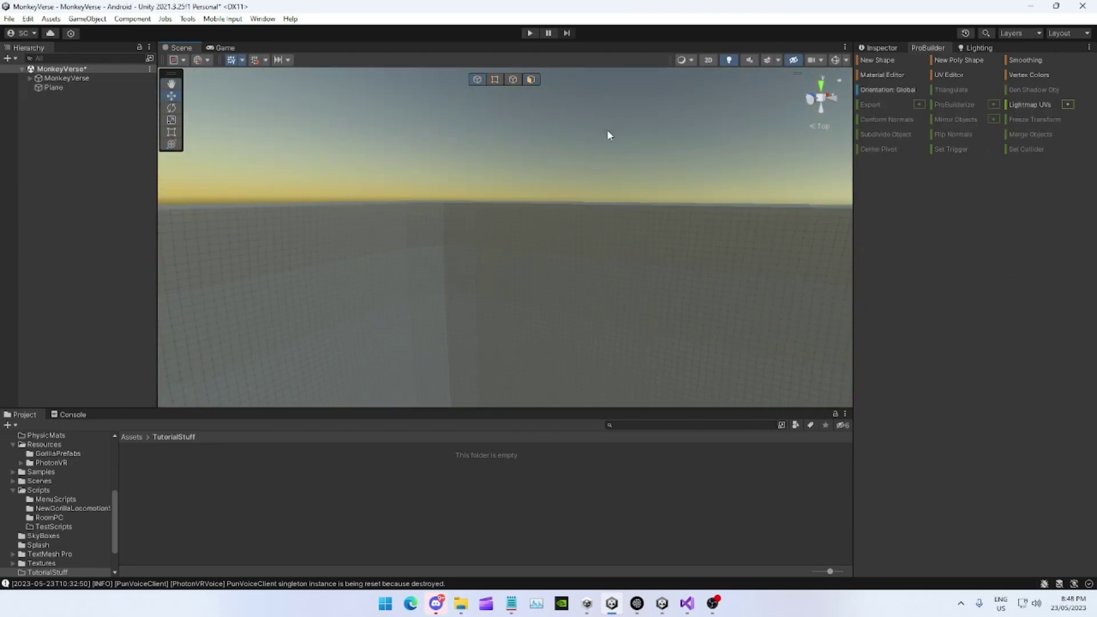
# Select several end-wall vertices in vertex selection mode, and pick a wall edge in edge selection mode
pyautogui.moveTo(607, 132); pyautogui.dragTo(502, 149, button='right')
pyautogui.click(495, 79)
pyautogui.moveTo(486, 251); pyautogui.dragTo(428, 310, button='right')
pyautogui.click(428, 310)
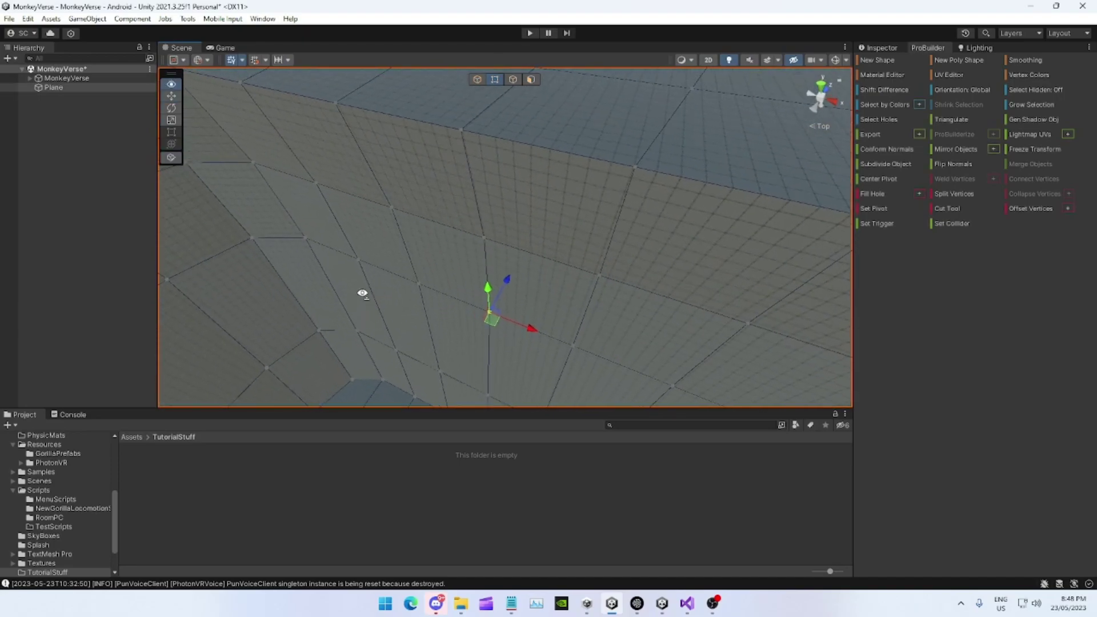
pyautogui.moveTo(362, 291); pyautogui.dragTo(482, 182, button='right')
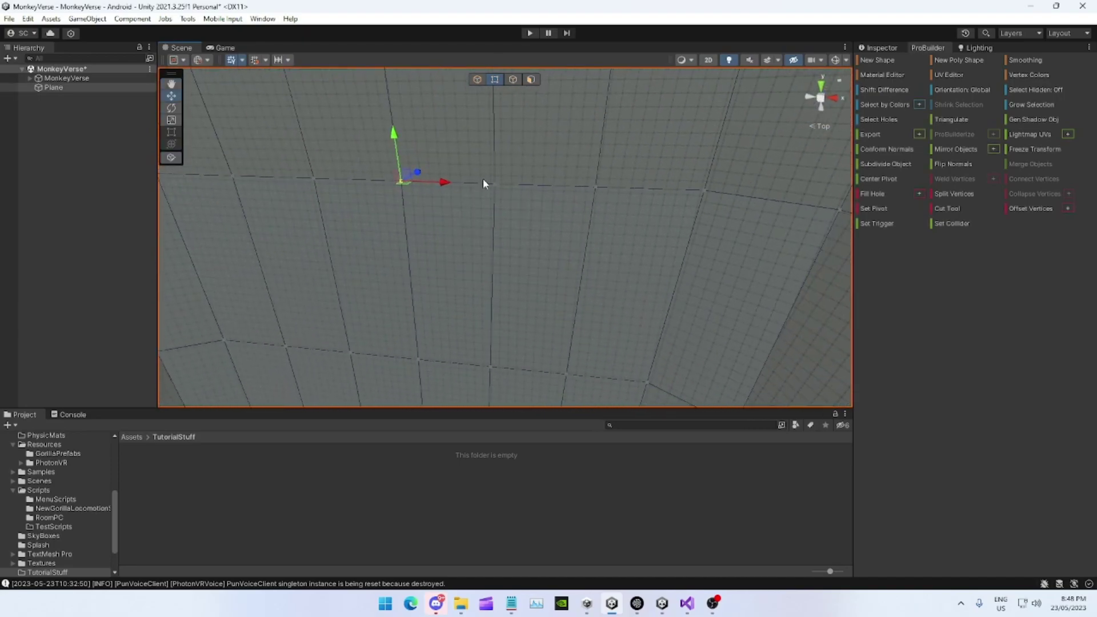
pyautogui.moveTo(499, 346); pyautogui.dragTo(491, 352, button='right')
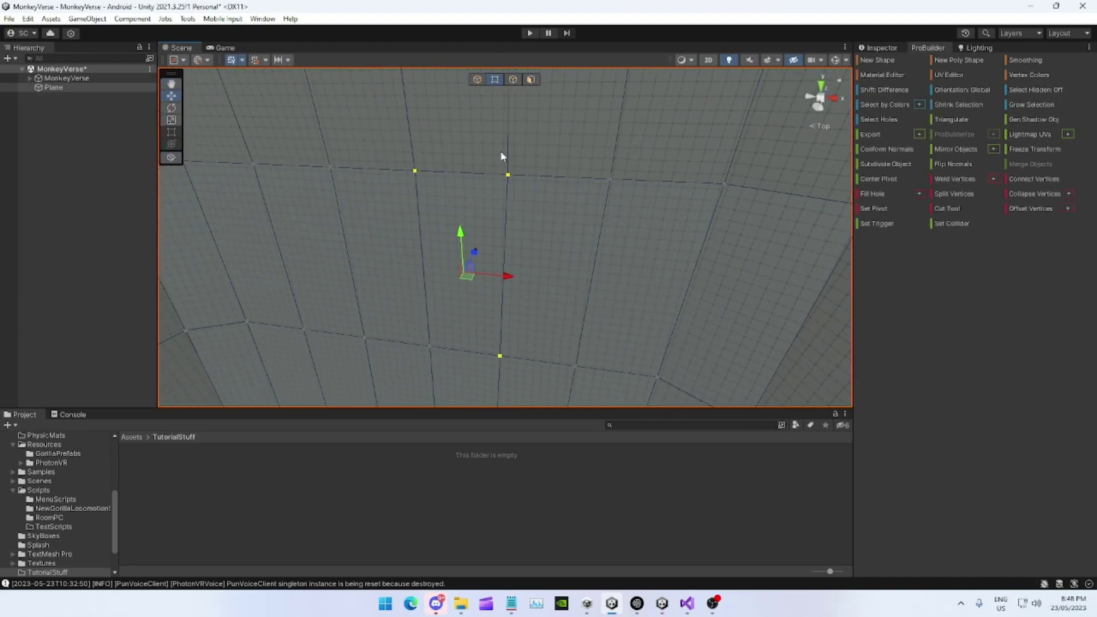
pyautogui.click(512, 79)
pyautogui.moveTo(471, 190); pyautogui.dragTo(412, 185, button='right')
# Adjust a vertex high on the side wall in vertex selection mode, and clear the selection
pyautogui.click(494, 80)
pyautogui.moveTo(494, 149); pyautogui.dragTo(517, 177, button='right')
pyautogui.click(553, 103)
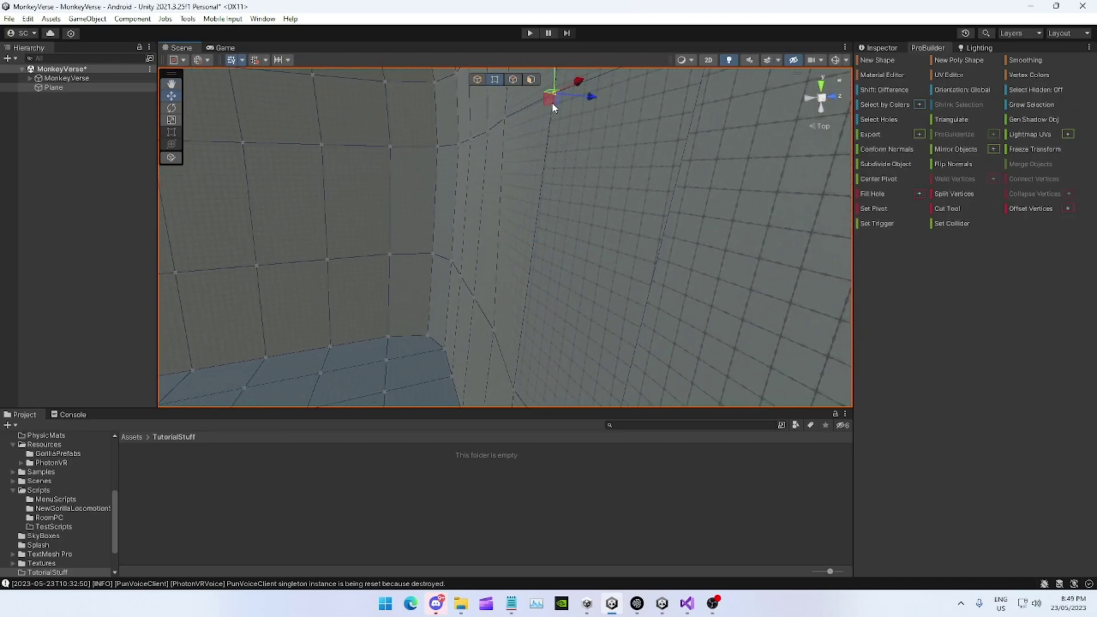
pyautogui.moveTo(553, 107); pyautogui.dragTo(568, 148, button='right')
pyautogui.moveTo(568, 142); pyautogui.dragTo(574, 145)
pyautogui.click(570, 349)
pyautogui.scroll(-1, 557, 317)
pyautogui.click(539, 286)
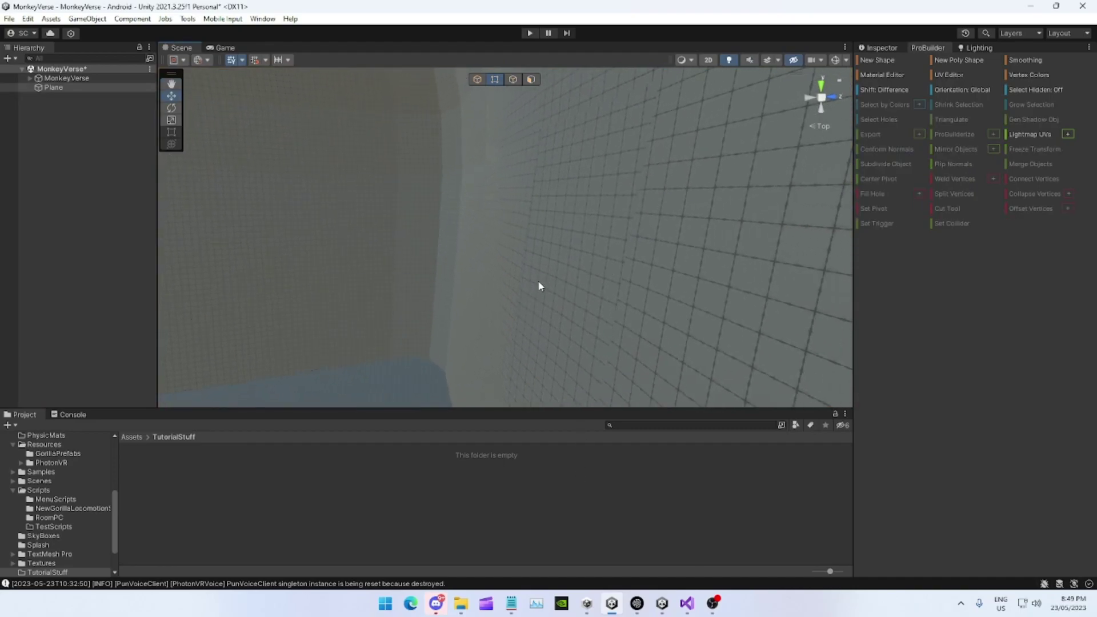
# Select a floor edge in edge selection mode, and switch to vertex selection to pick three corners of a floor cell
pyautogui.moveTo(539, 286); pyautogui.dragTo(441, 330, button='right')
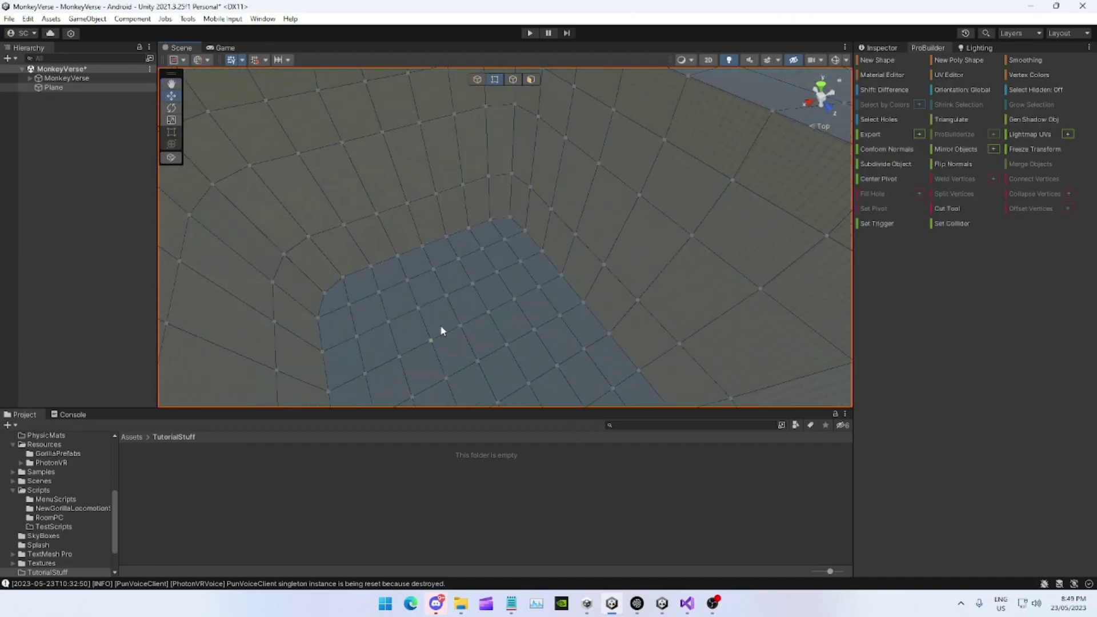
pyautogui.click(513, 79)
pyautogui.click(489, 227)
pyautogui.moveTo(490, 228); pyautogui.dragTo(521, 177, button='right')
pyautogui.click(496, 81)
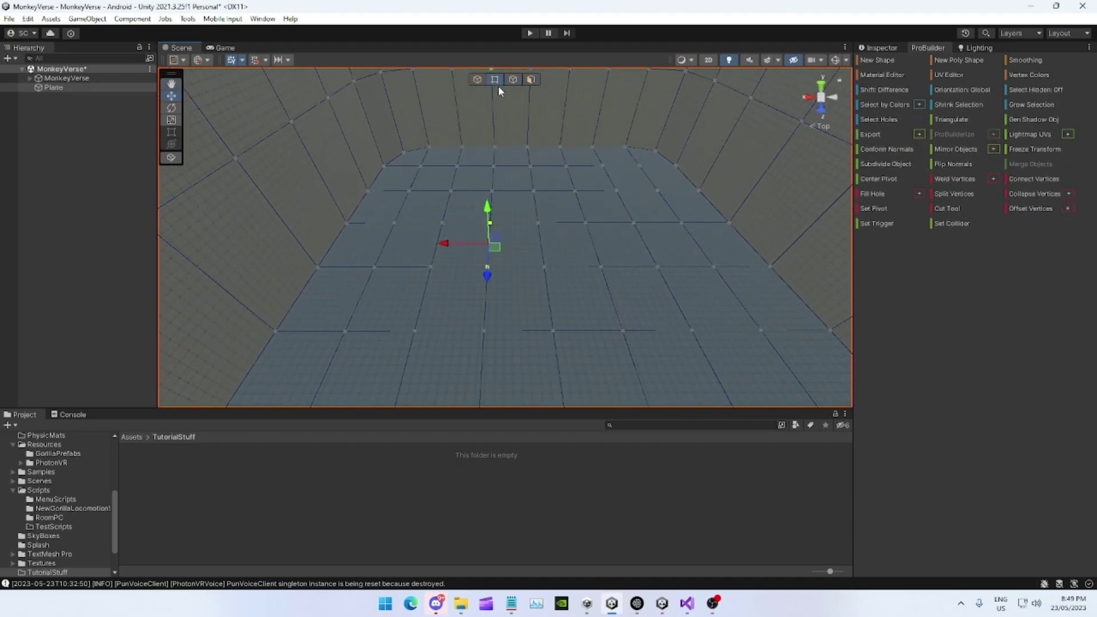
pyautogui.click(490, 222)
pyautogui.keyDown('shift'); pyautogui.click(535, 223); pyautogui.keyUp('shift')
pyautogui.keyDown('shift'); pyautogui.click(543, 266); pyautogui.keyUp('shift')
pyautogui.moveTo(543, 266)
pyautogui.mouseDown(button='right')
pyautogui.moveTo(525, 245)
pyautogui.moveTo(524, 257)
pyautogui.mouseUp(button='right')
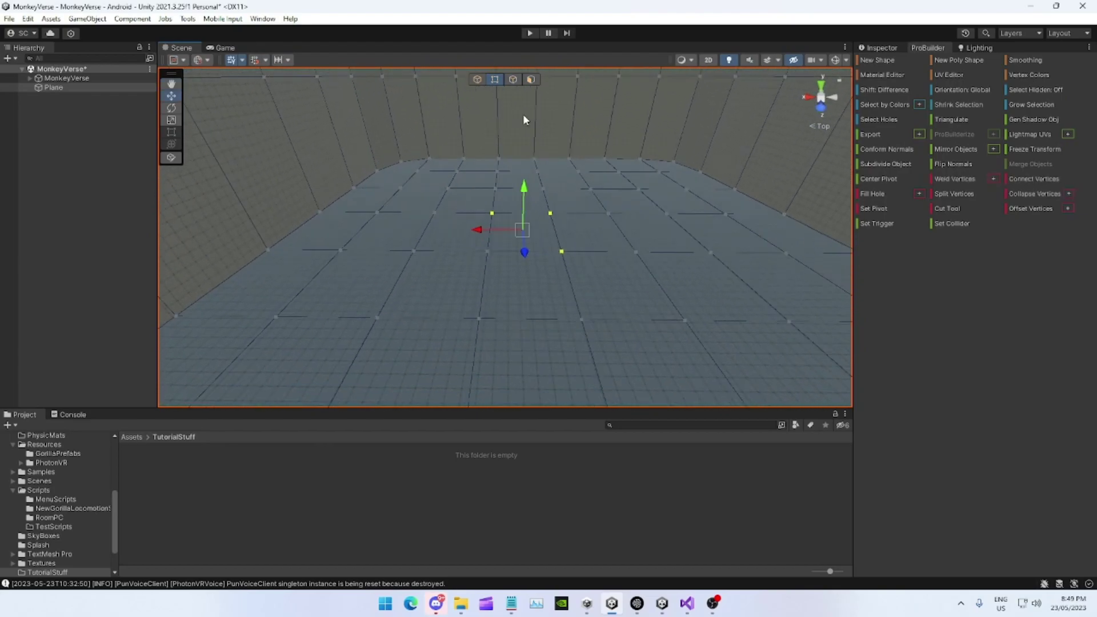
# Raise a cross edge in the middle of the floor into a mound, and return to object selection with nothing selected
pyautogui.click(513, 81)
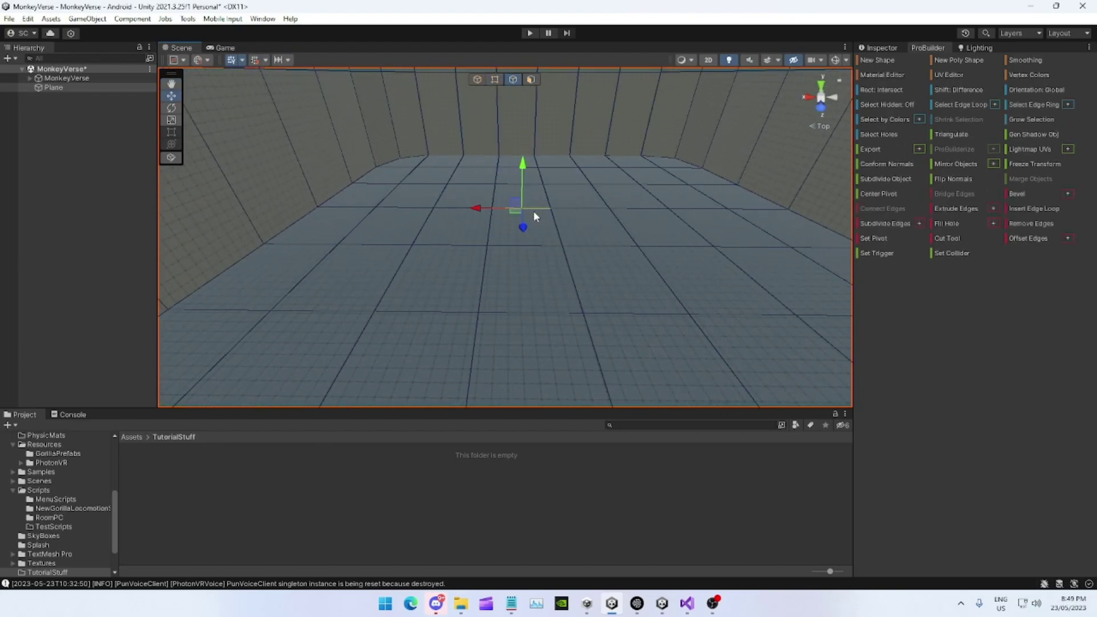
pyautogui.click(535, 216)
pyautogui.moveTo(522, 195); pyautogui.dragTo(522, 190)
pyautogui.moveTo(522, 191); pyautogui.dragTo(484, 90, button='right')
pyautogui.click(478, 79)
pyautogui.click(607, 517)
pyautogui.moveTo(571, 334); pyautogui.dragTo(528, 286, button='right')
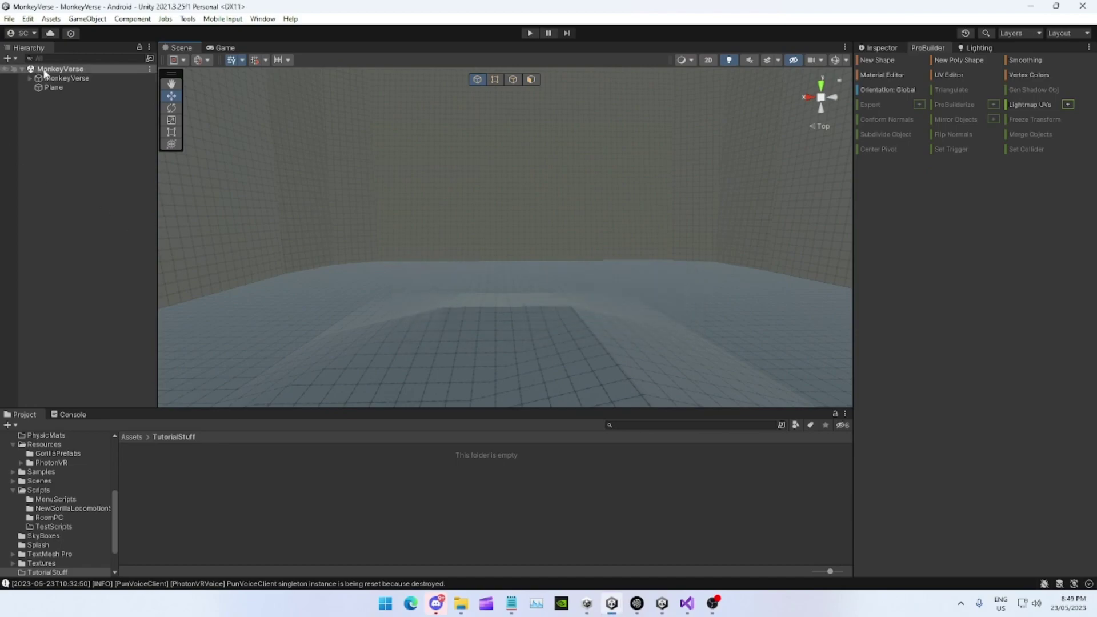
# Delete the Plane object from the scene and bring the existing MonkeyVerse map into view
pyautogui.press('Delete')
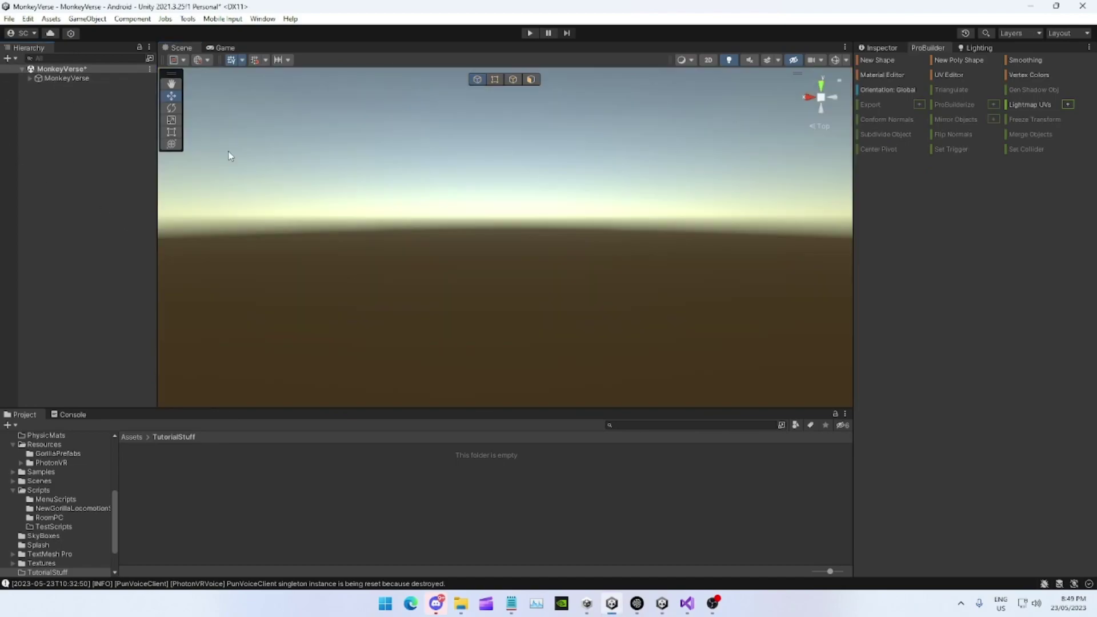
pyautogui.moveTo(389, 211); pyautogui.dragTo(730, 235, button='right')
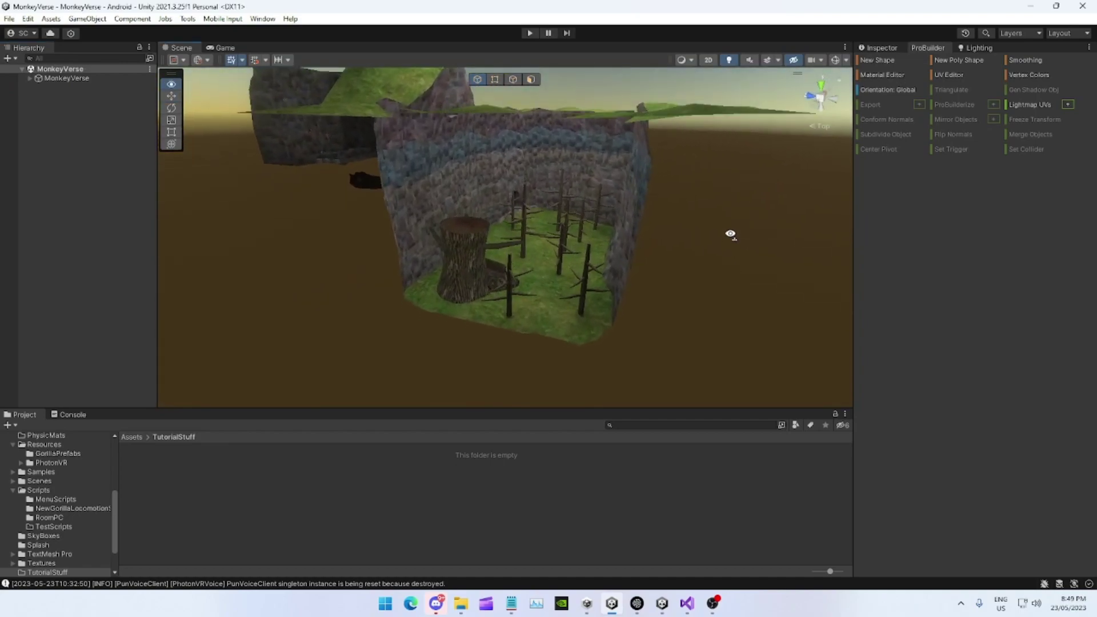